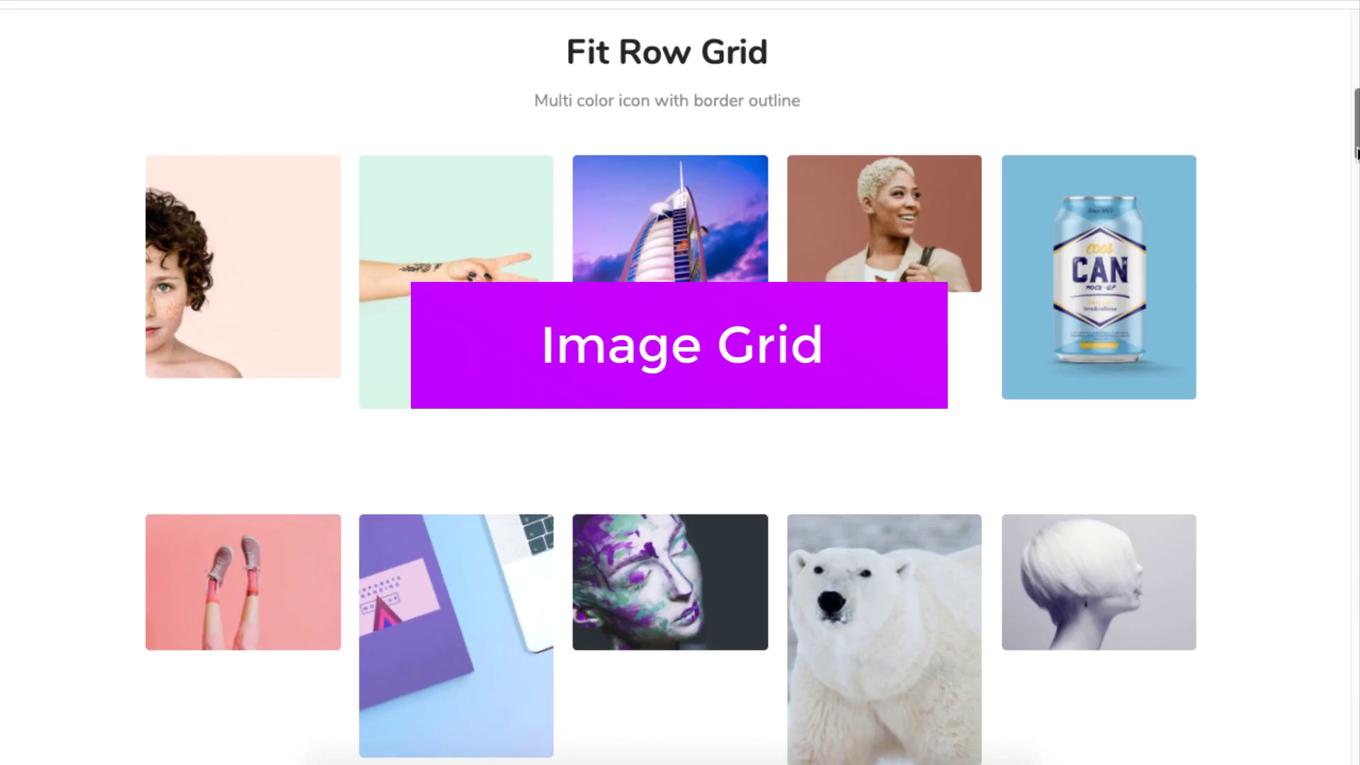
# Browse the Happy Addons Image Grid and Image Carousel demos, switching carousel slides with the dots.
pyautogui.scroll(-10, 1357, 154)
pyautogui.scroll(-5, 1357, 154)
pyautogui.scroll(1, 1357, 154)
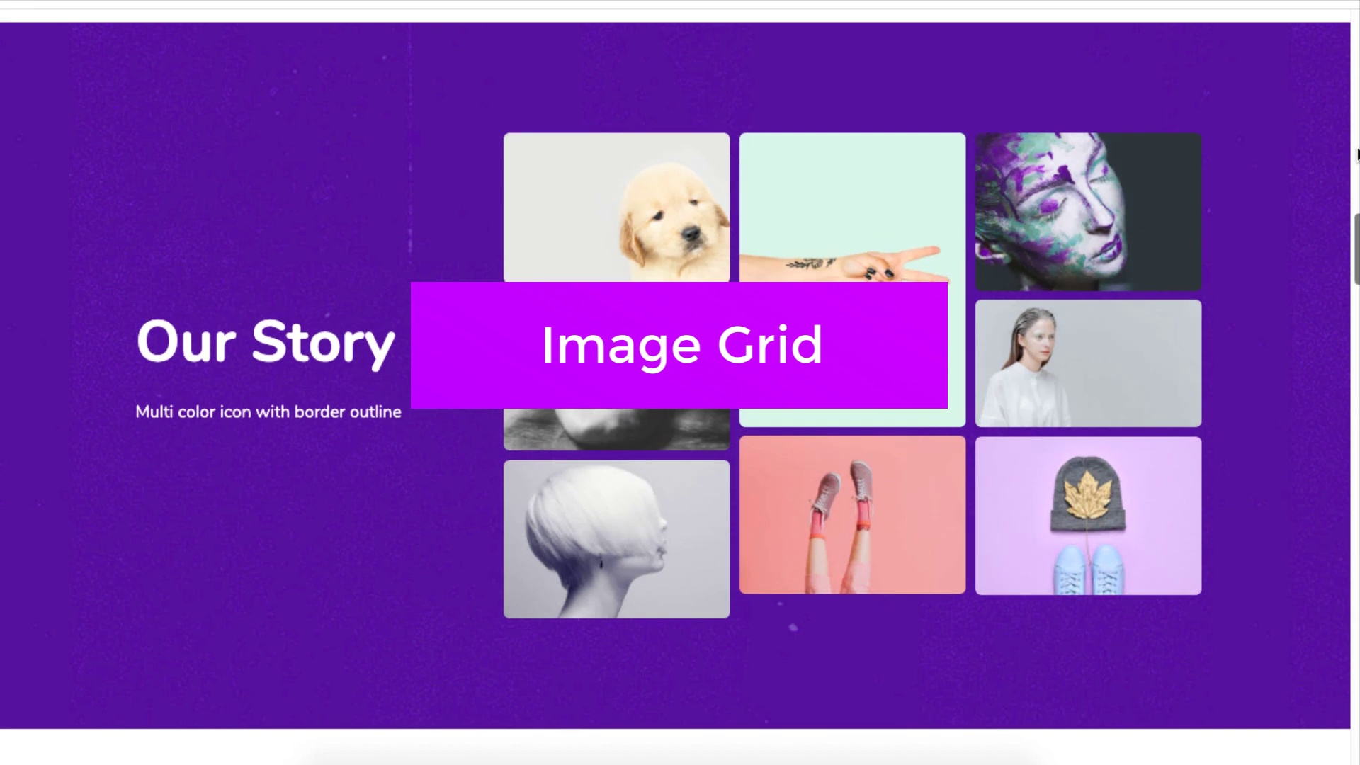
pyautogui.scroll(-10, 1357, 154)
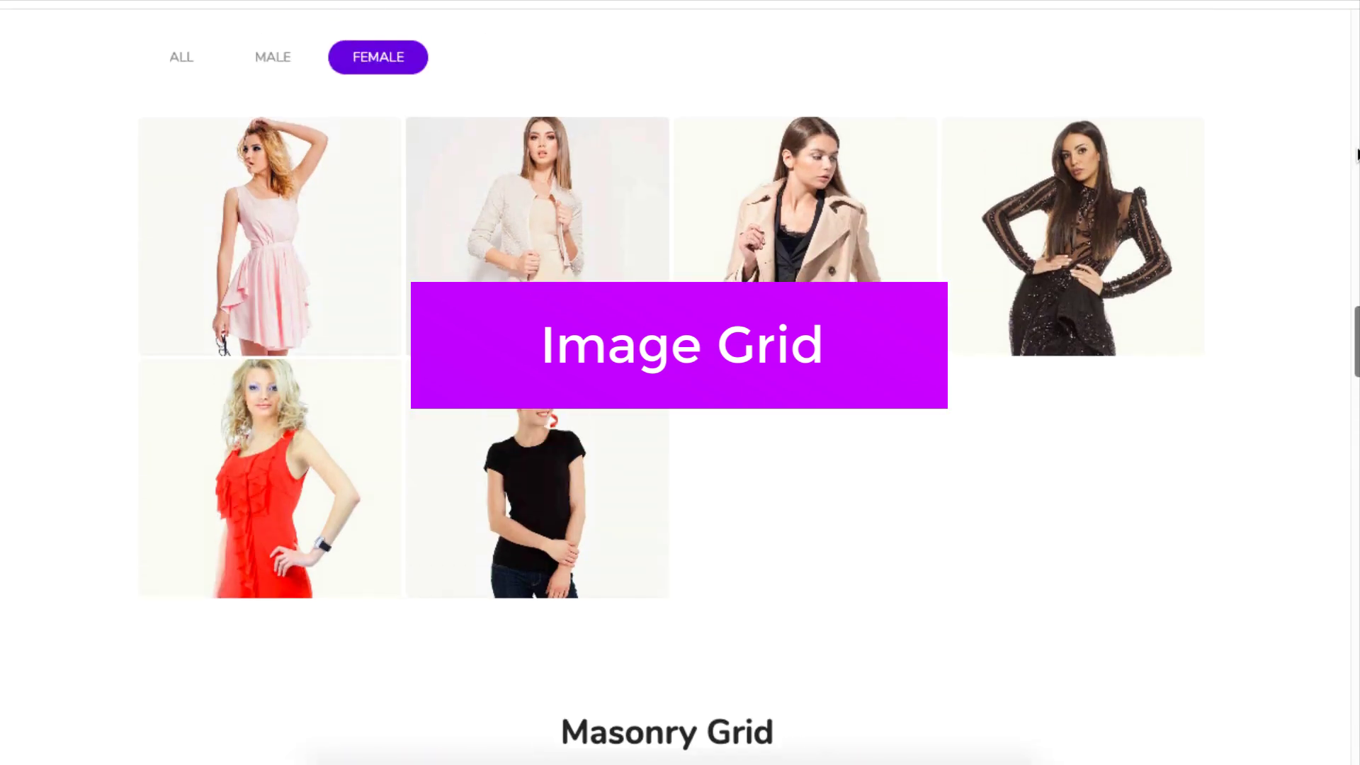
pyautogui.scroll(2, 1356, 154)
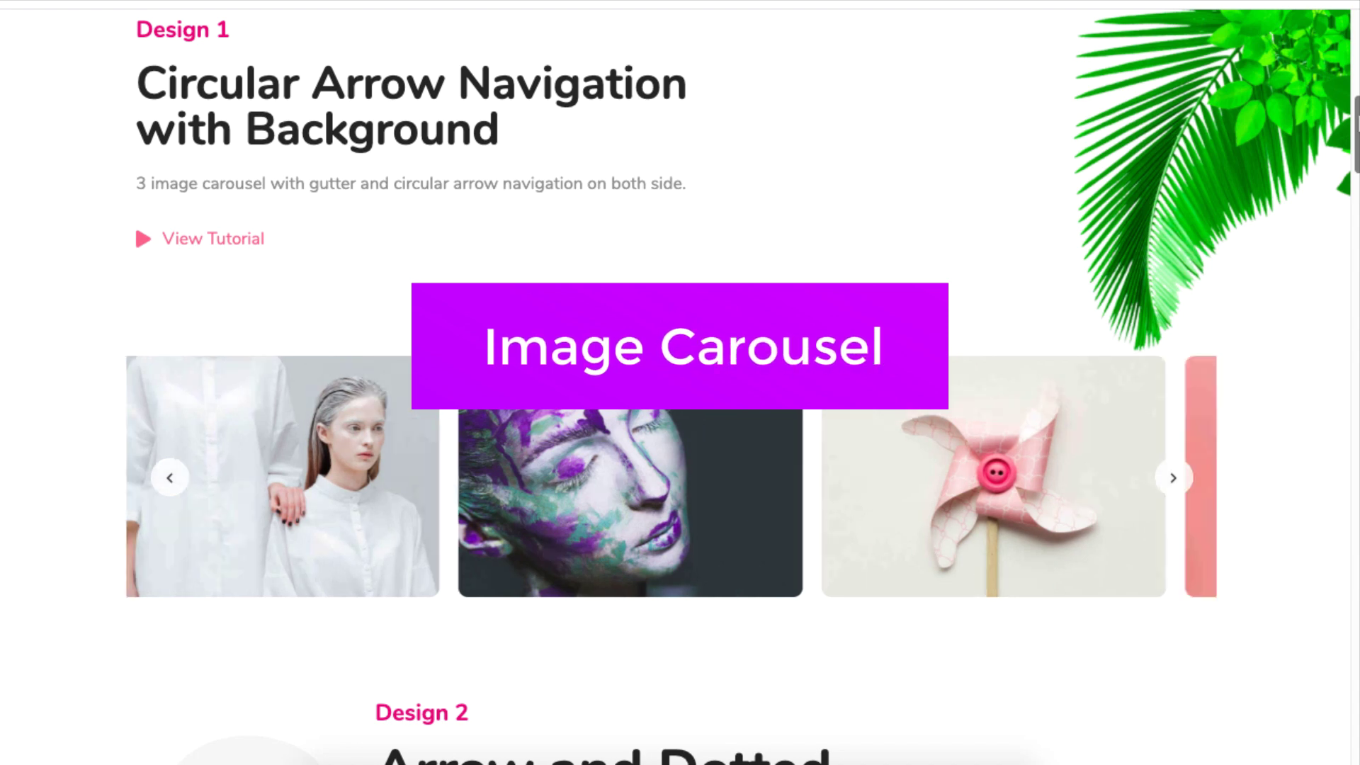
pyautogui.scroll(-10, 680, 382)
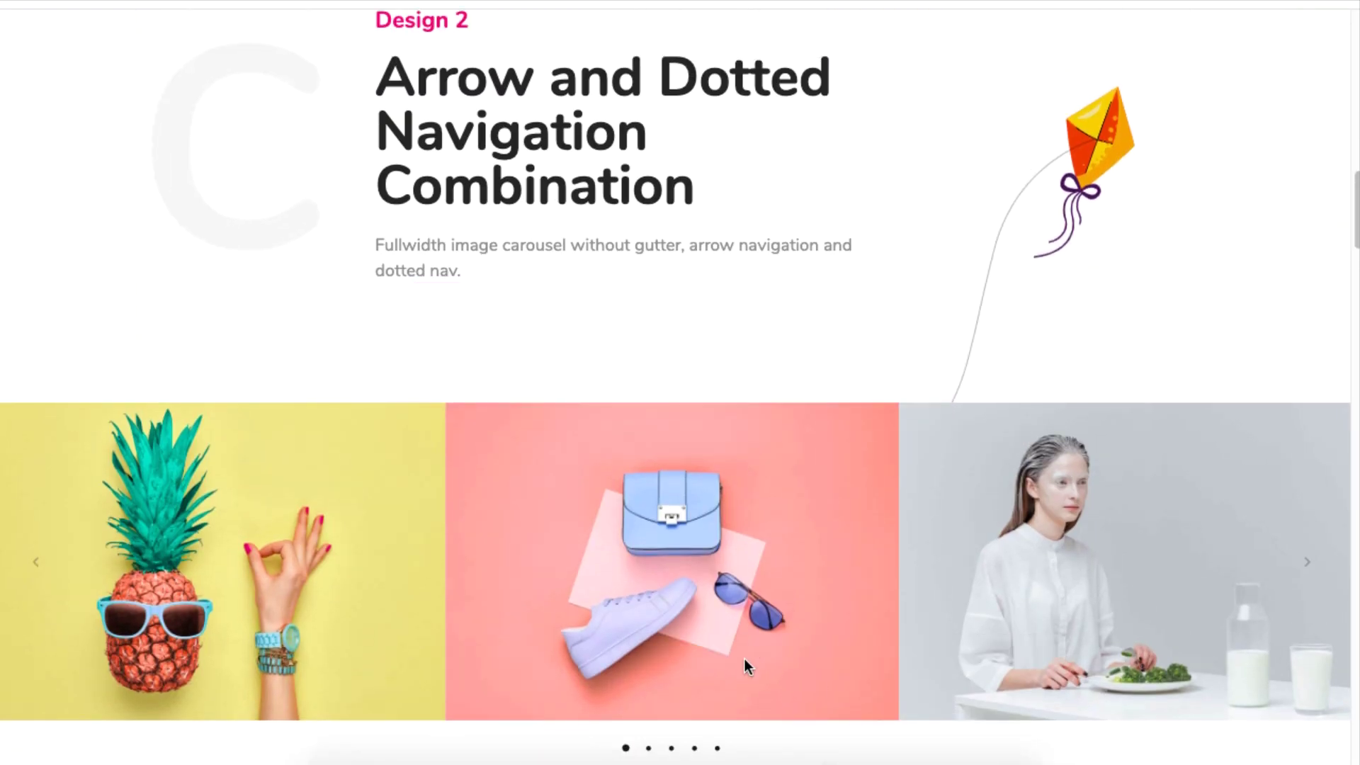
pyautogui.click(671, 748)
pyautogui.click(694, 748)
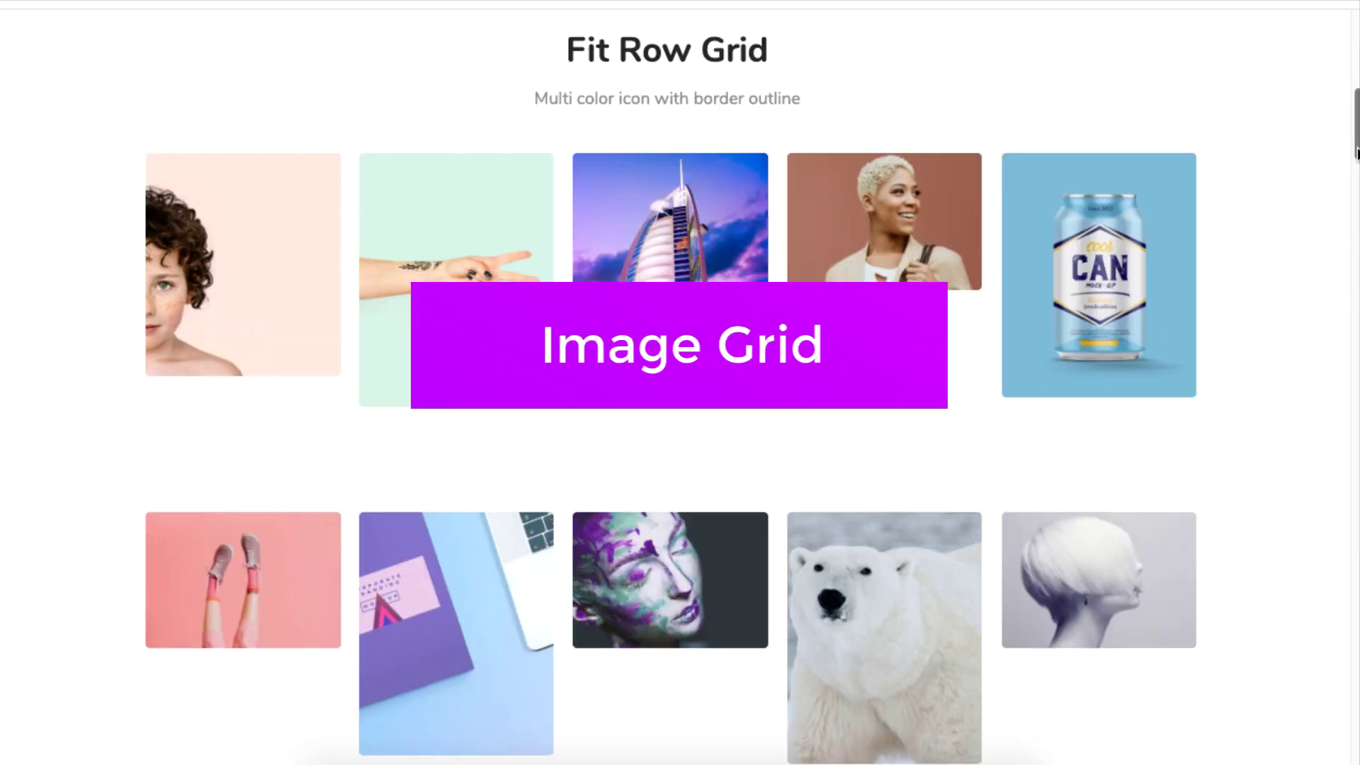
pyautogui.scroll(-1, 1357, 152)
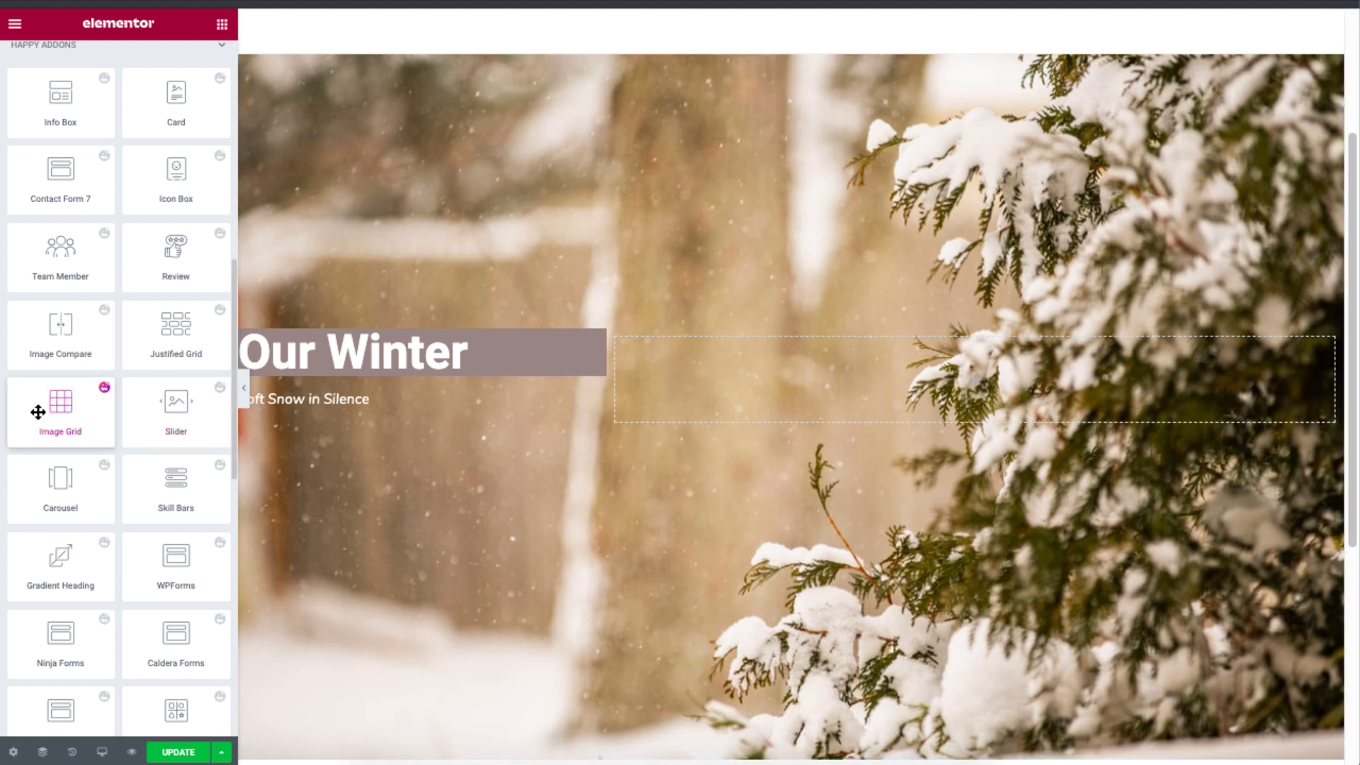
# Place an Image Grid beside 'Our Winter', rename its first filter group to People, and pick images.
pyautogui.moveTo(86, 415); pyautogui.dragTo(843, 371)
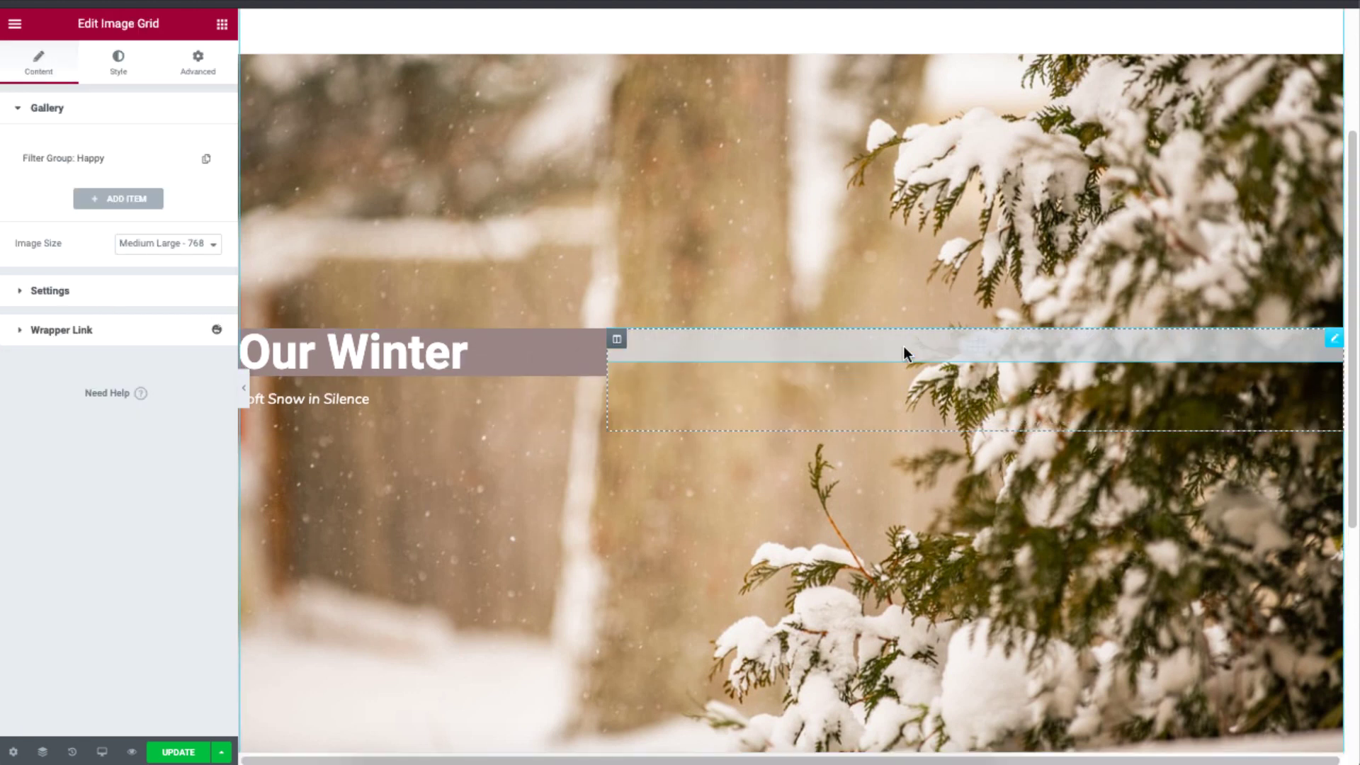
pyautogui.click(93, 168)
pyautogui.doubleClick(133, 197)
pyautogui.write('People')
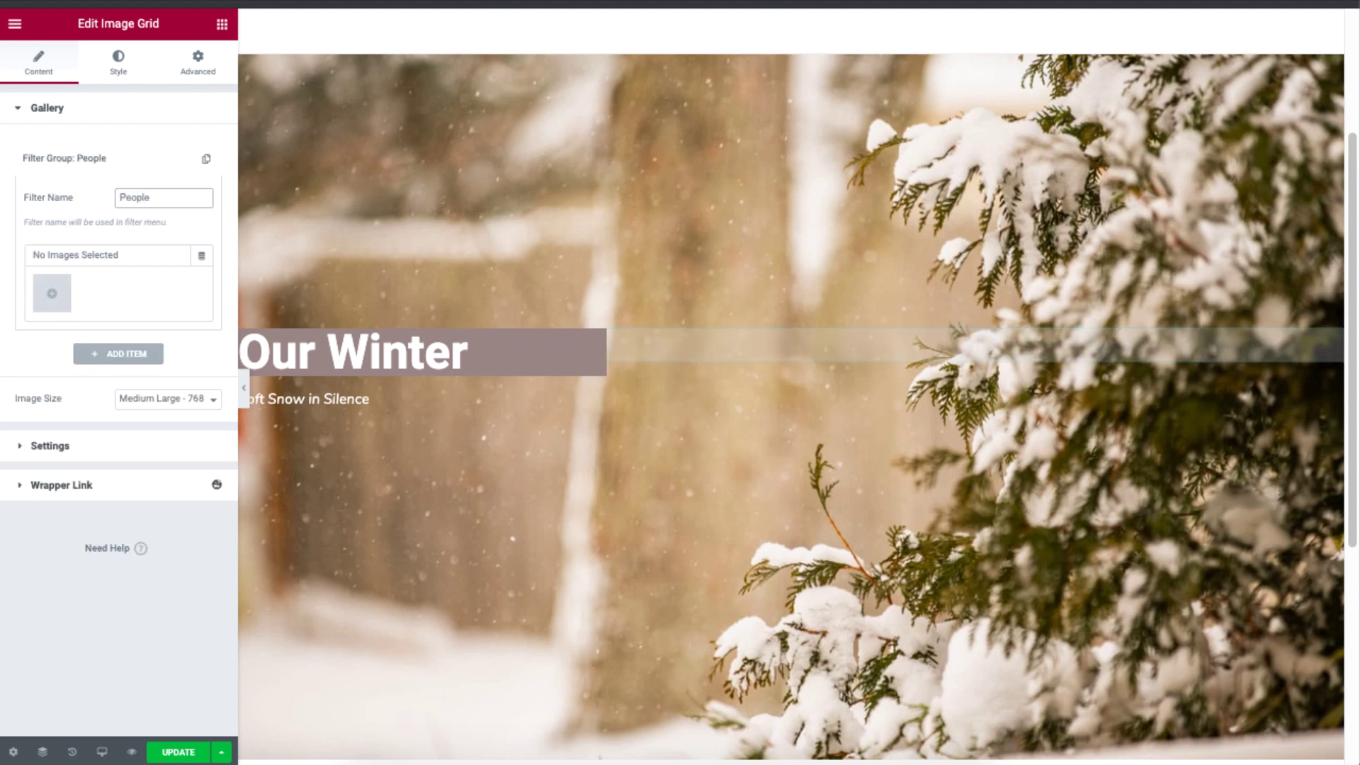
pyautogui.click(51, 296)
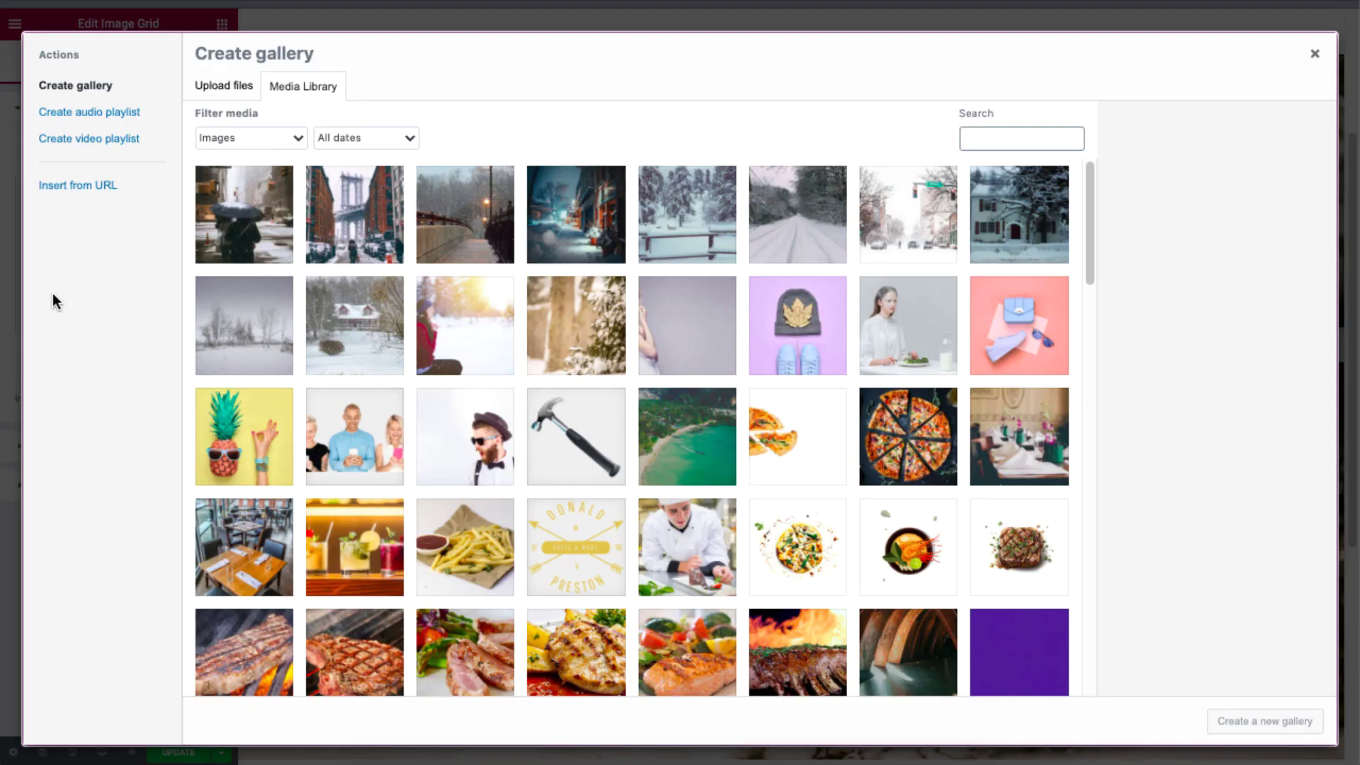
# Select four women photos and insert them as the People group's gallery.
pyautogui.click(435, 309)
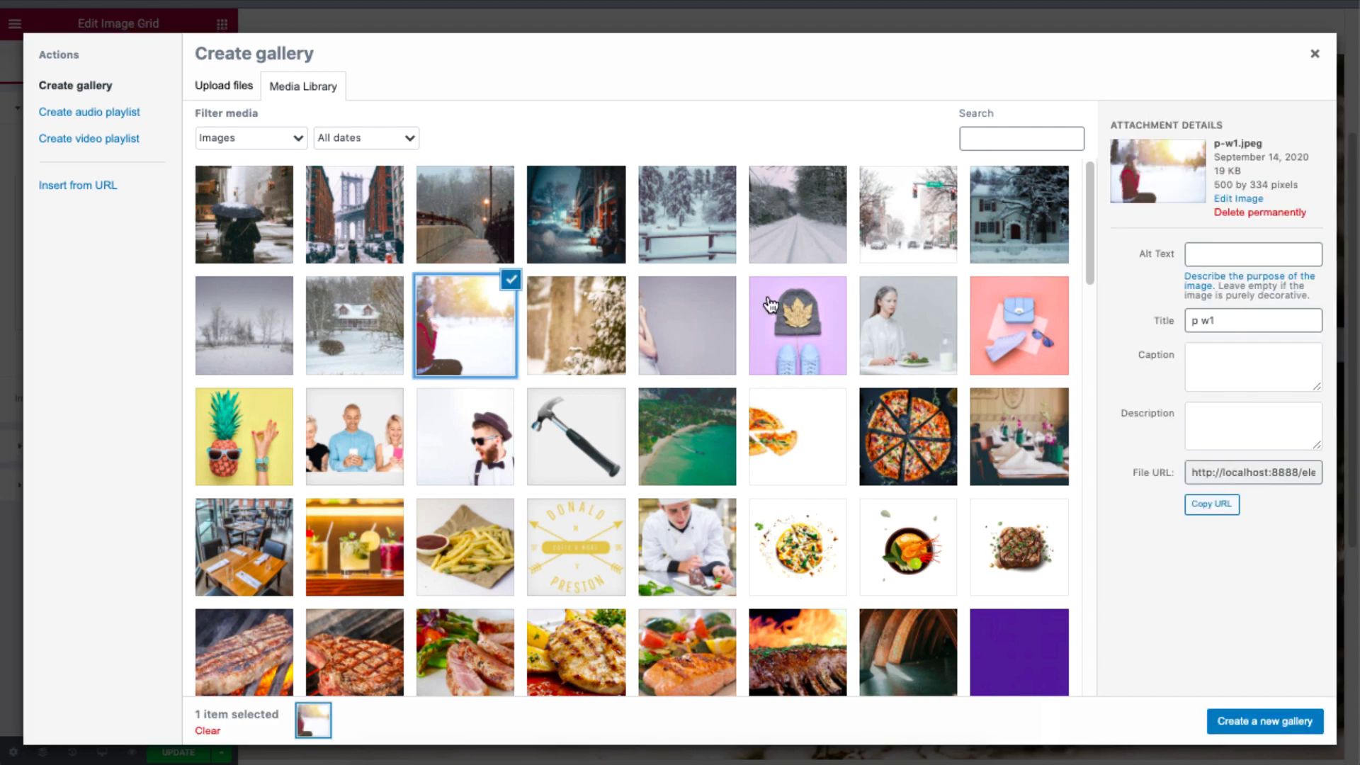
pyautogui.click(950, 315)
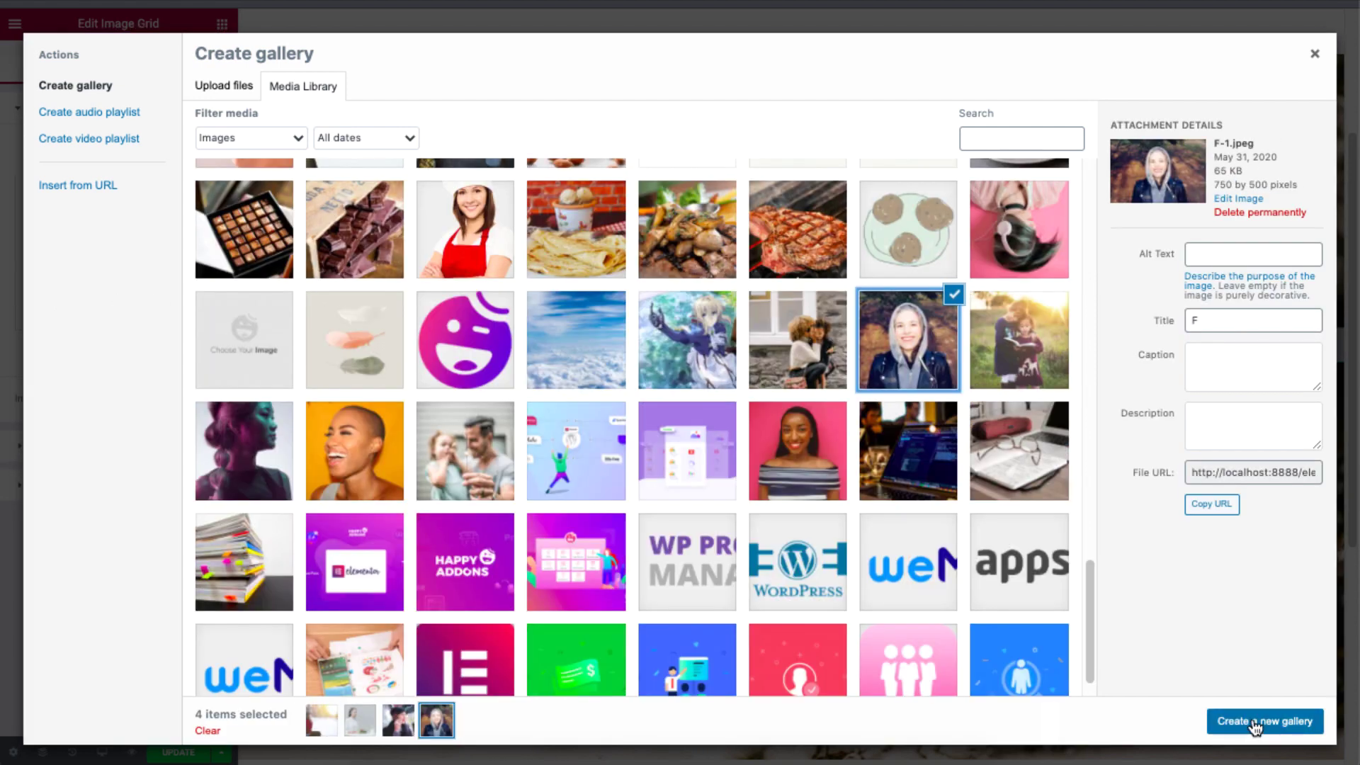
pyautogui.click(1256, 723)
pyautogui.click(1255, 724)
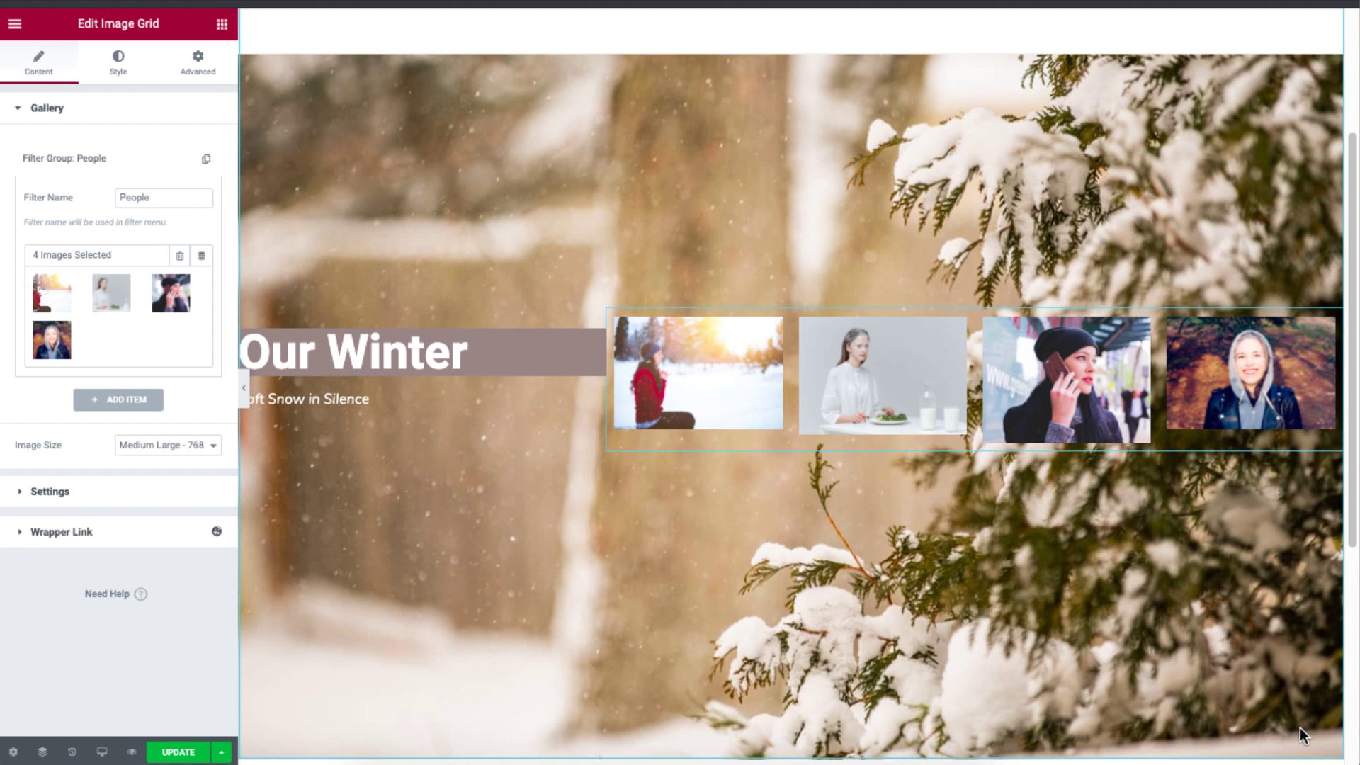
# Add a Filter Place group of four snowy place photos, then duplicate it as Filter City with city photos.
pyautogui.click(136, 400)
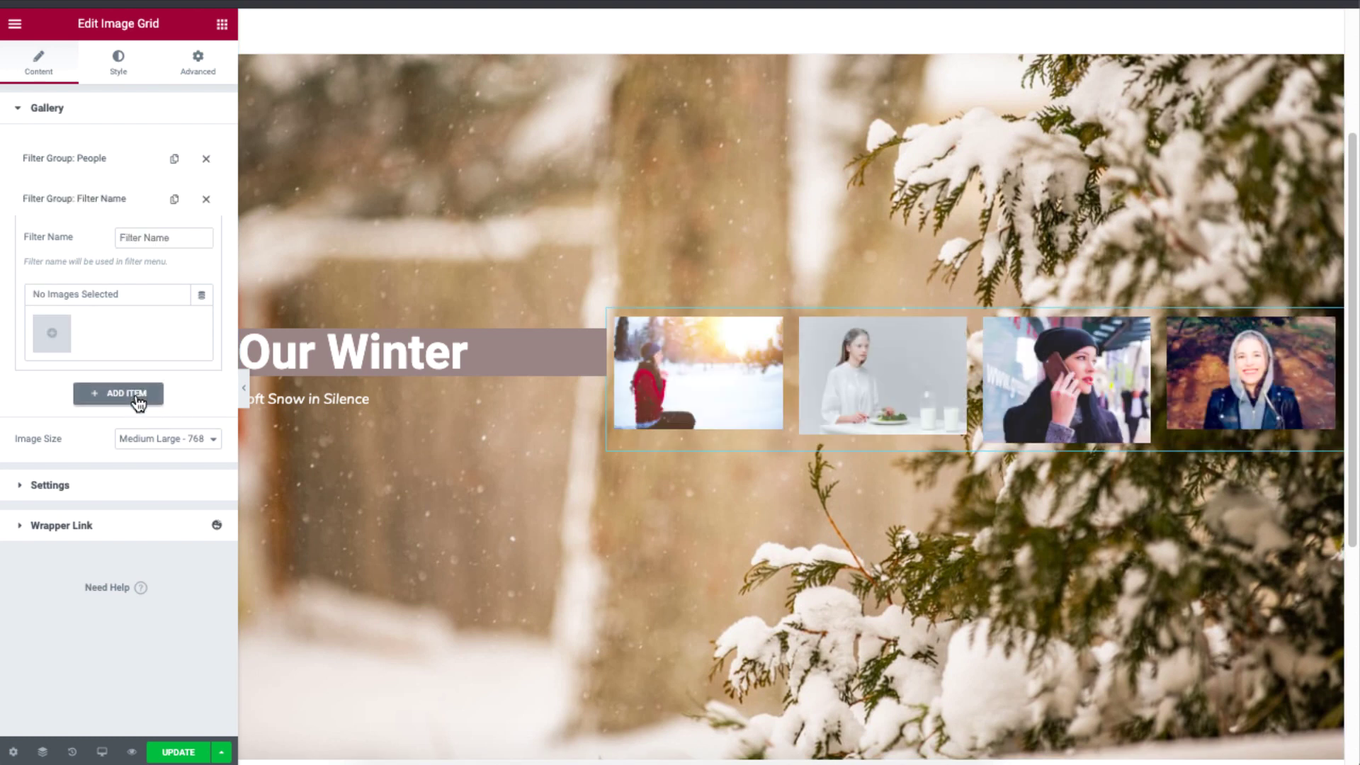
pyautogui.doubleClick(171, 241)
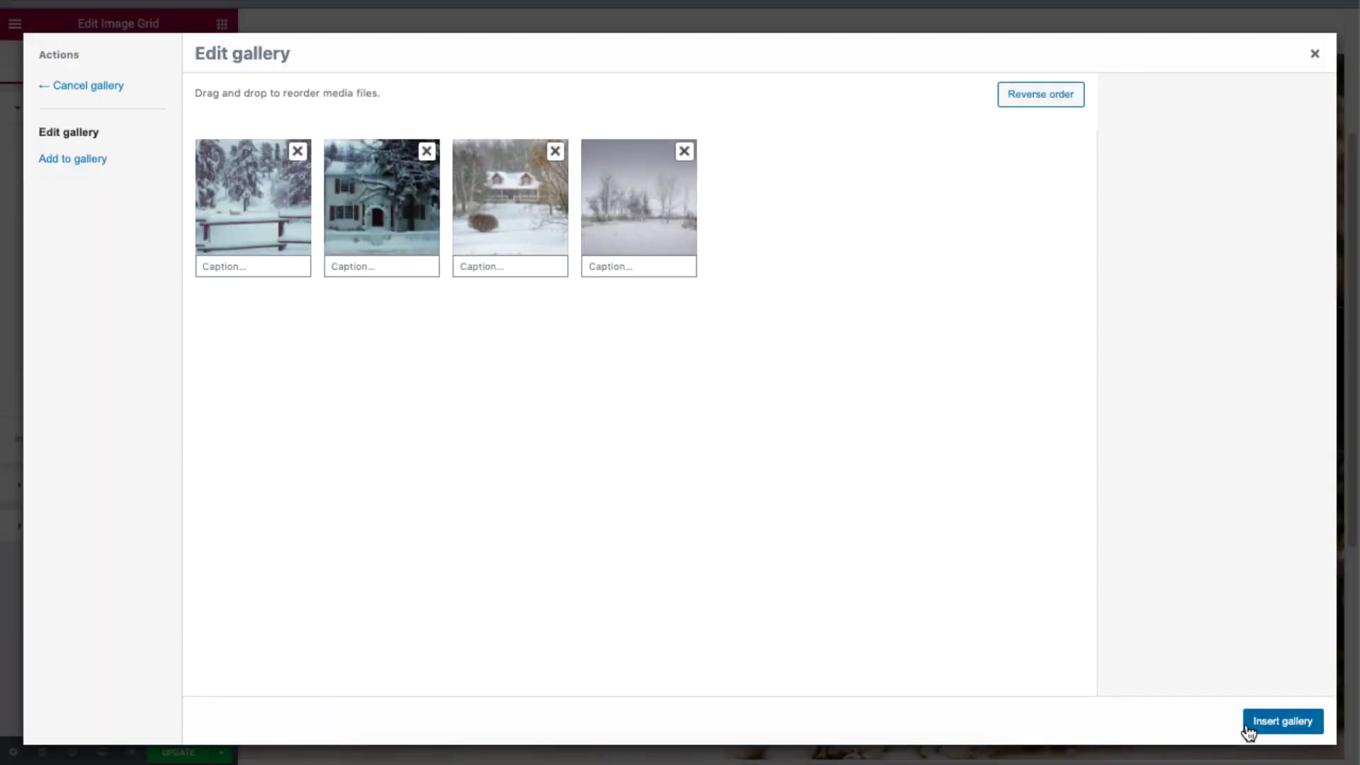
pyautogui.click(1247, 724)
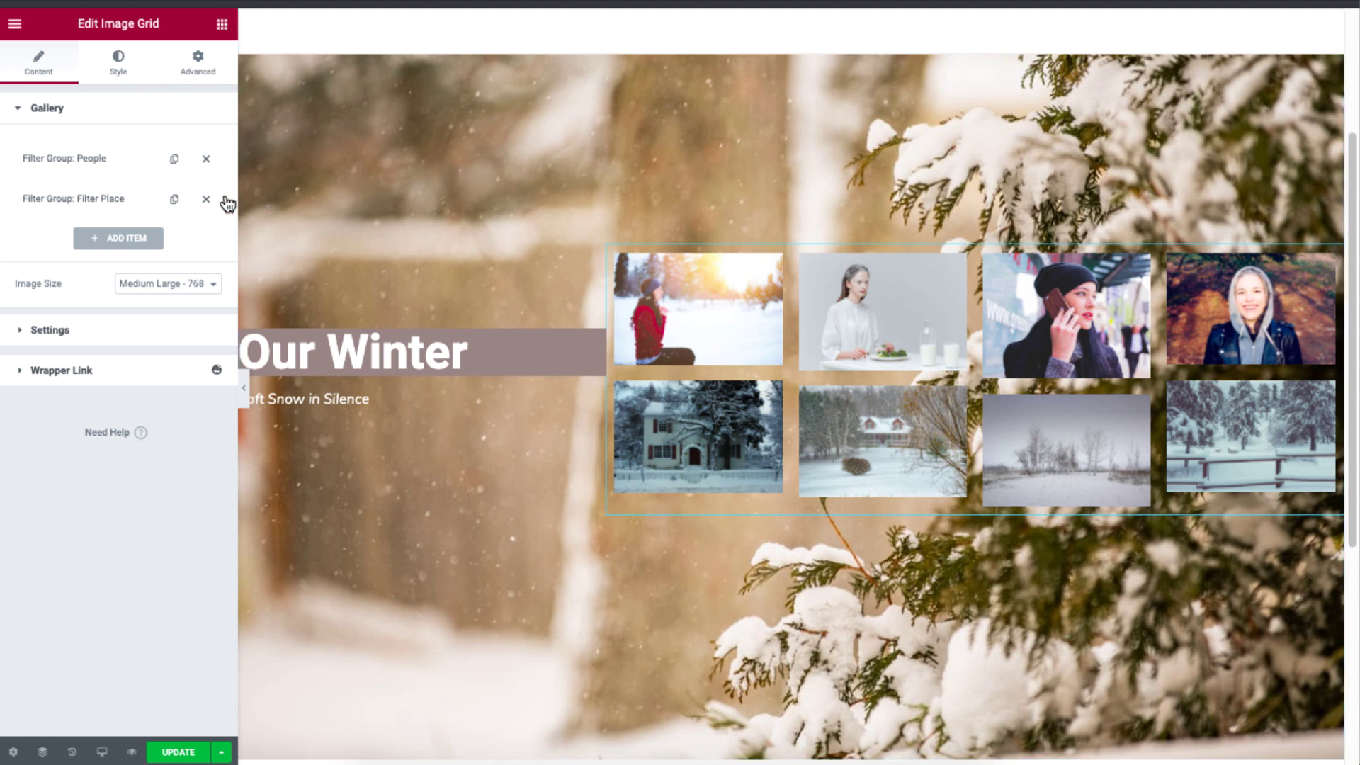
pyautogui.click(174, 200)
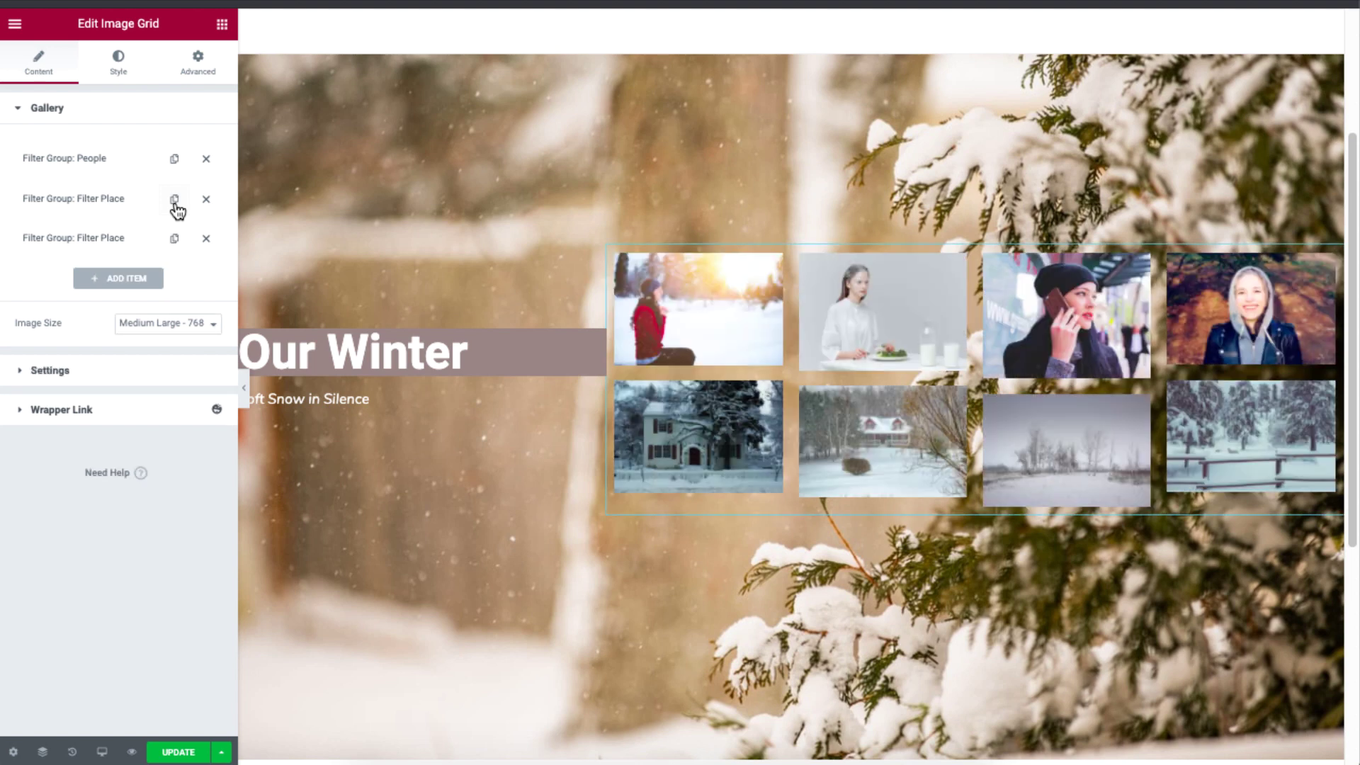
pyautogui.click(206, 240)
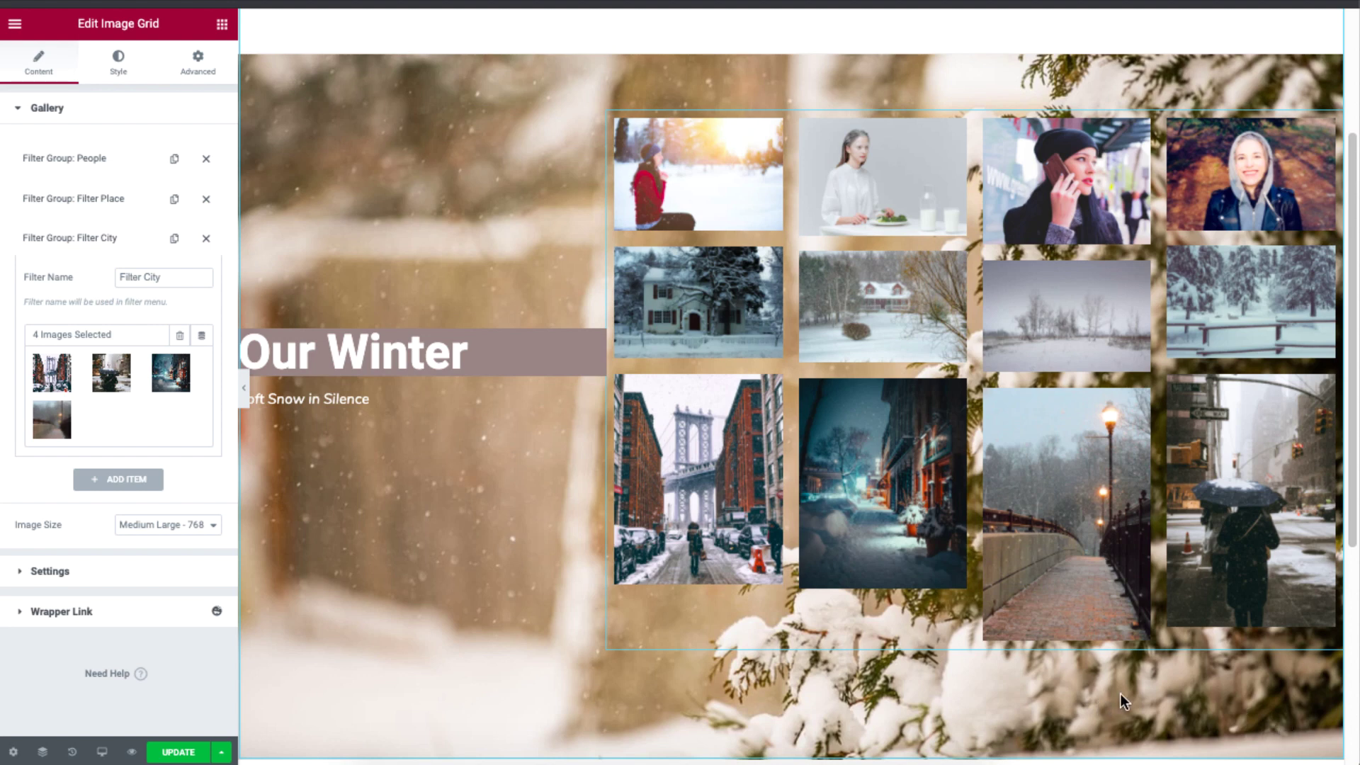
# Turn on Show Filter Menu and test the People, Filter Place and Filter City buttons.
pyautogui.click(35, 572)
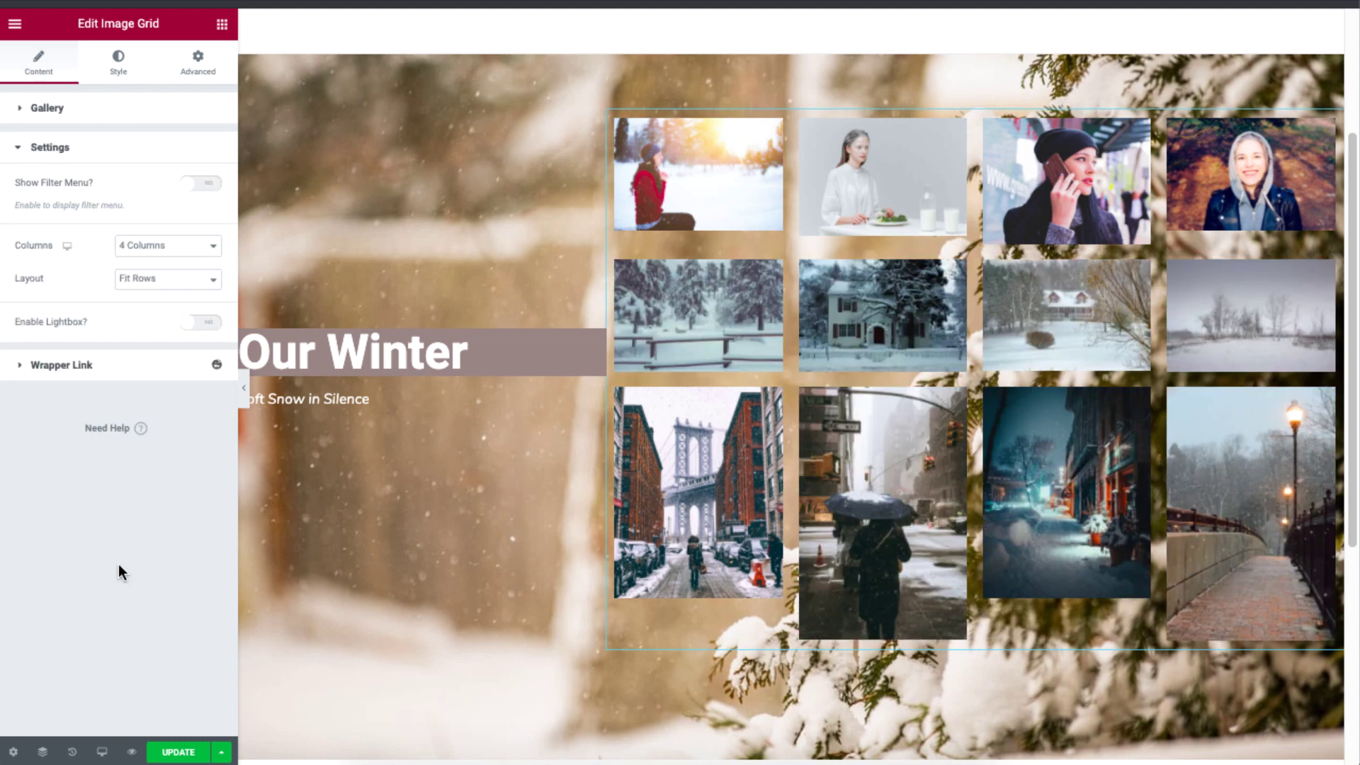
pyautogui.click(209, 186)
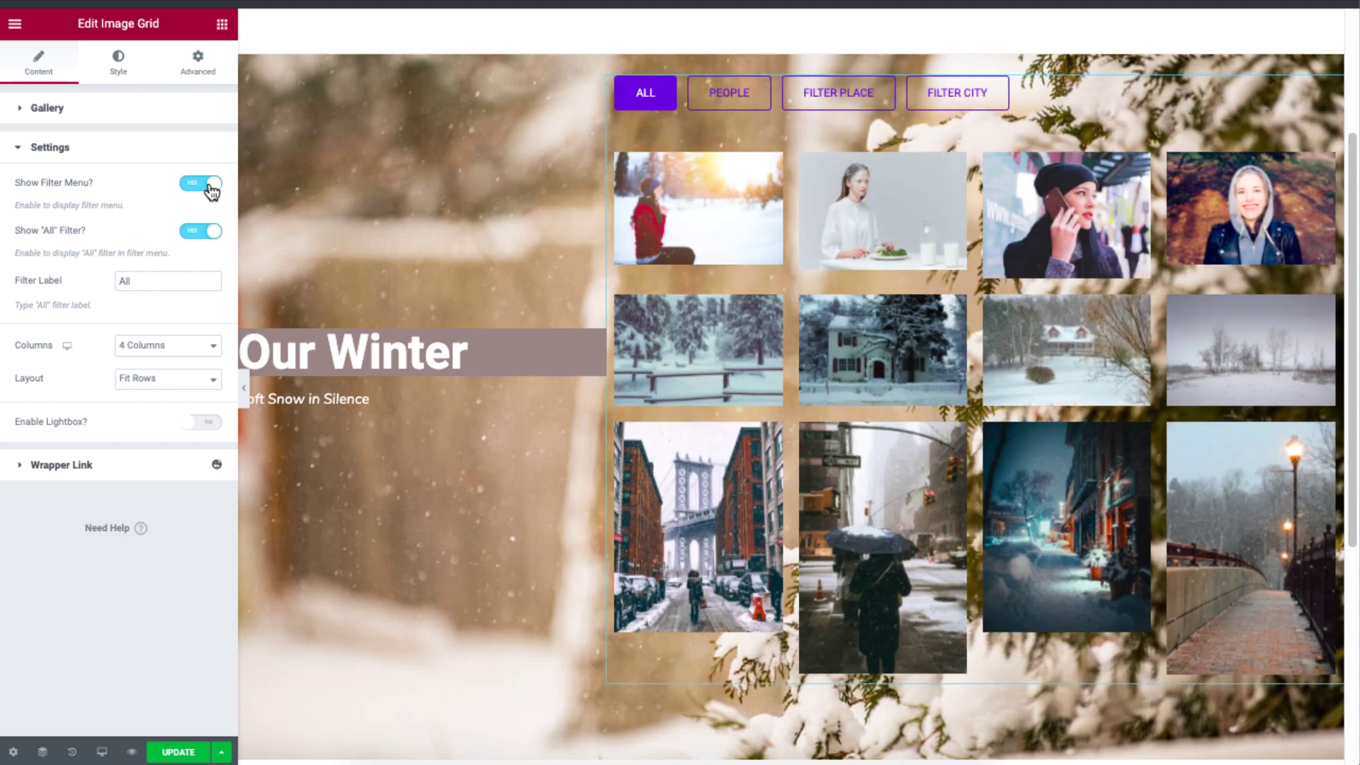
pyautogui.click(729, 103)
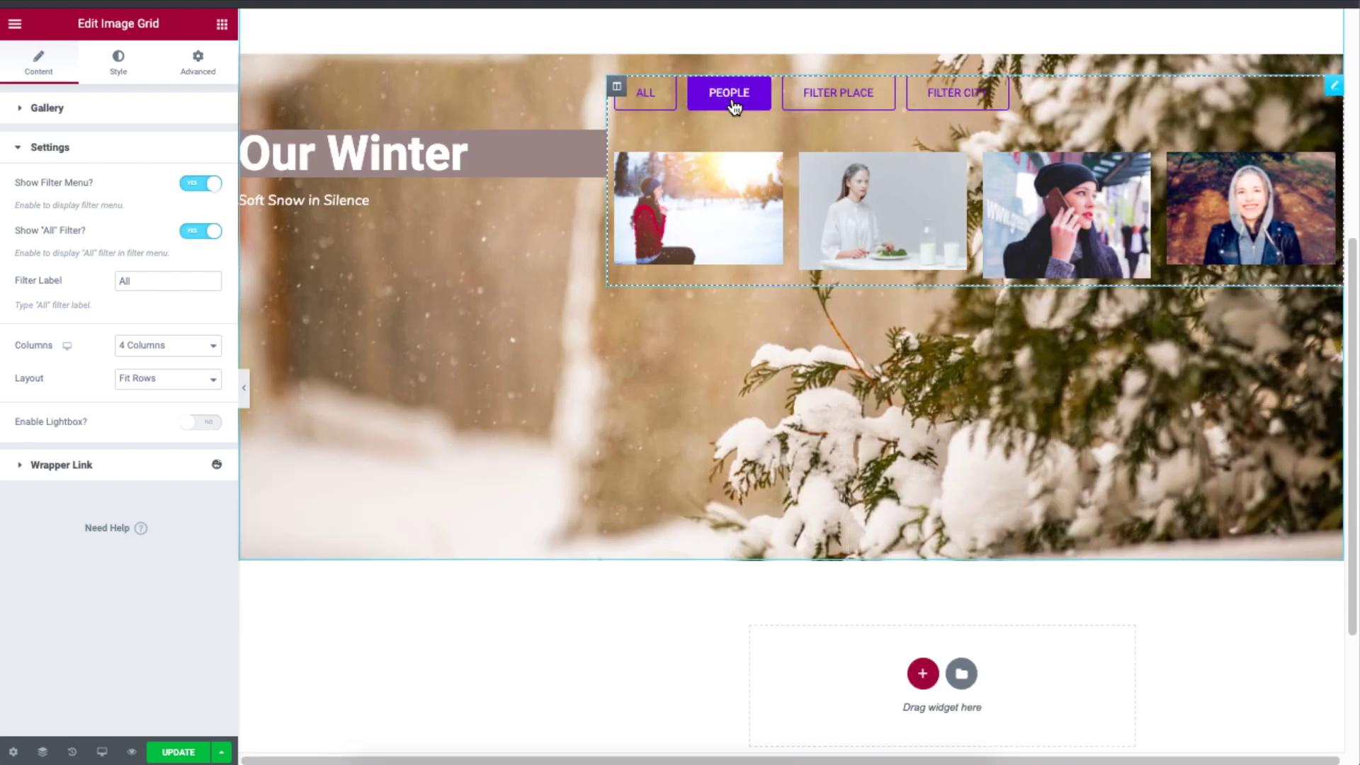
pyautogui.click(862, 103)
pyautogui.click(972, 107)
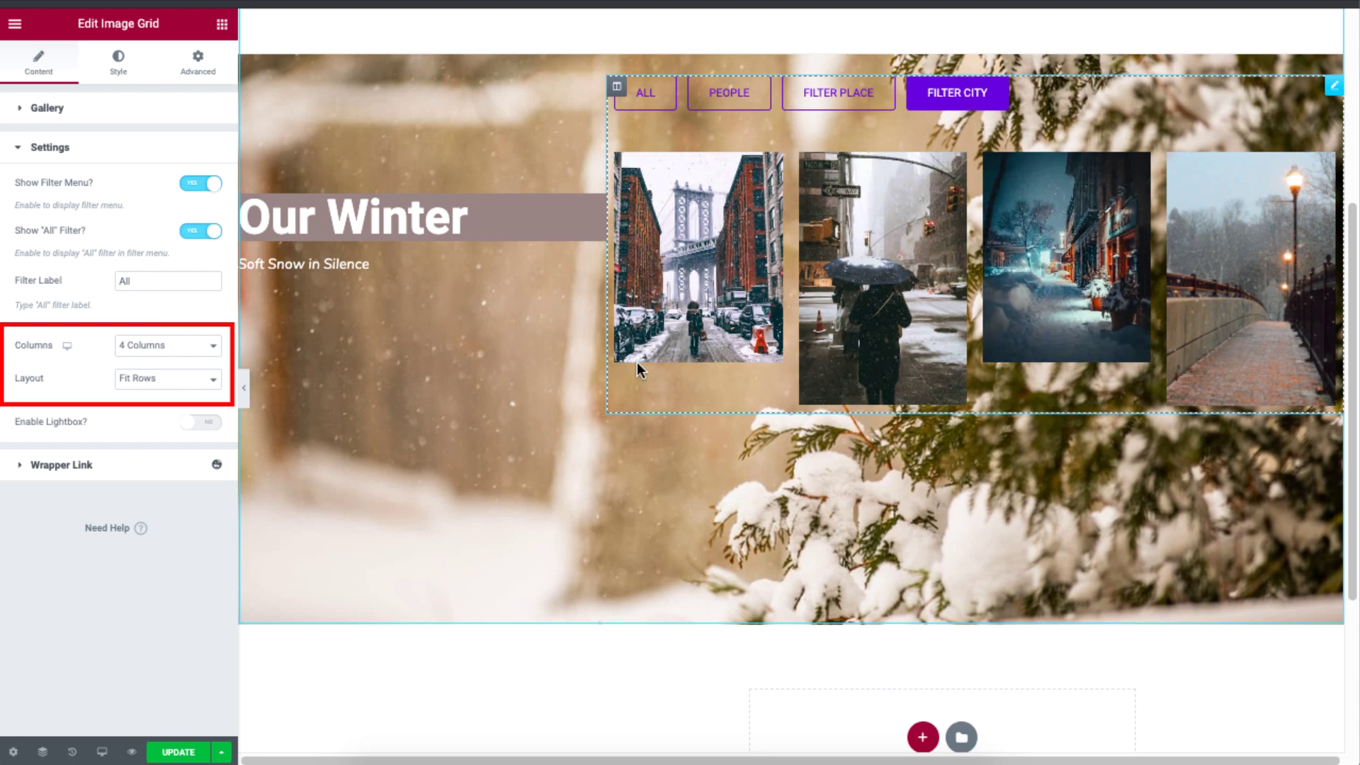
# Set the image grid to 3 columns with a Masonry layout.
pyautogui.click(210, 341)
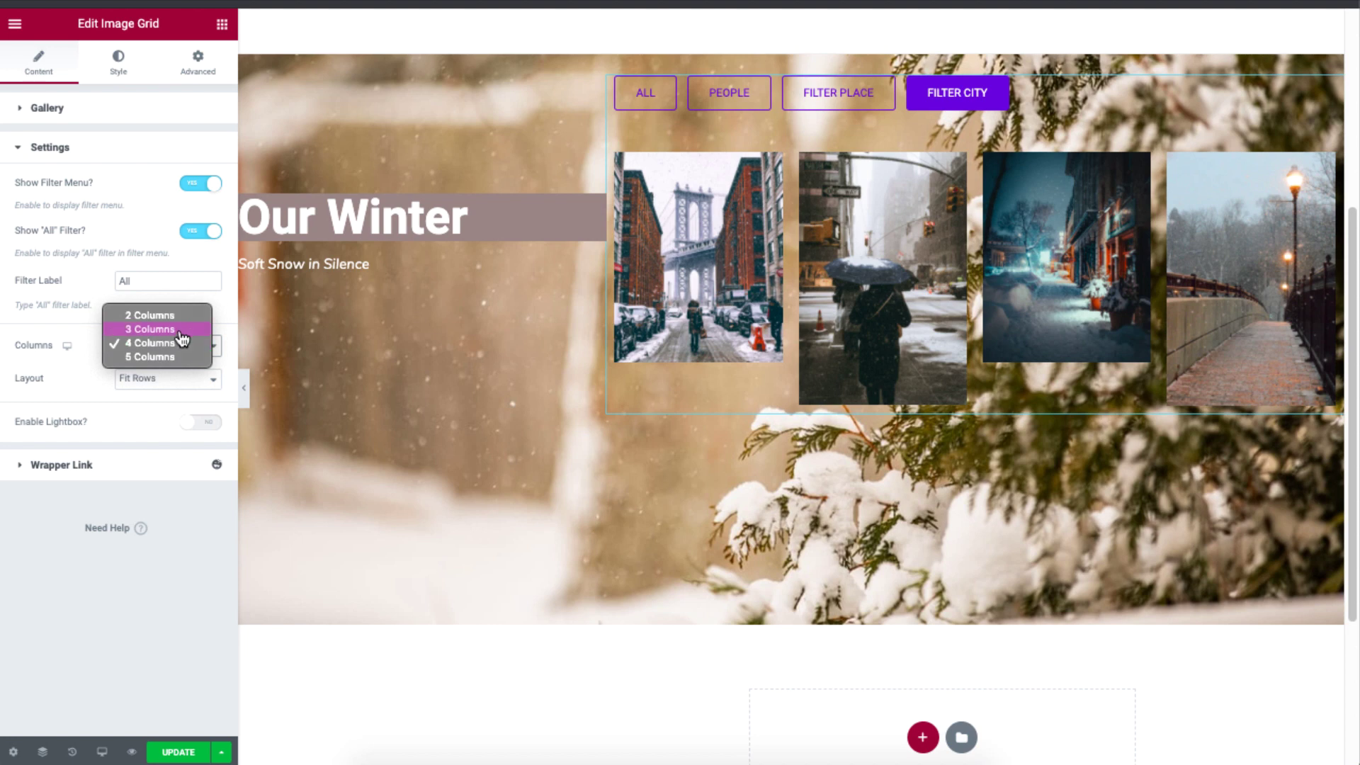
pyautogui.click(182, 330)
pyautogui.click(181, 378)
pyautogui.click(182, 391)
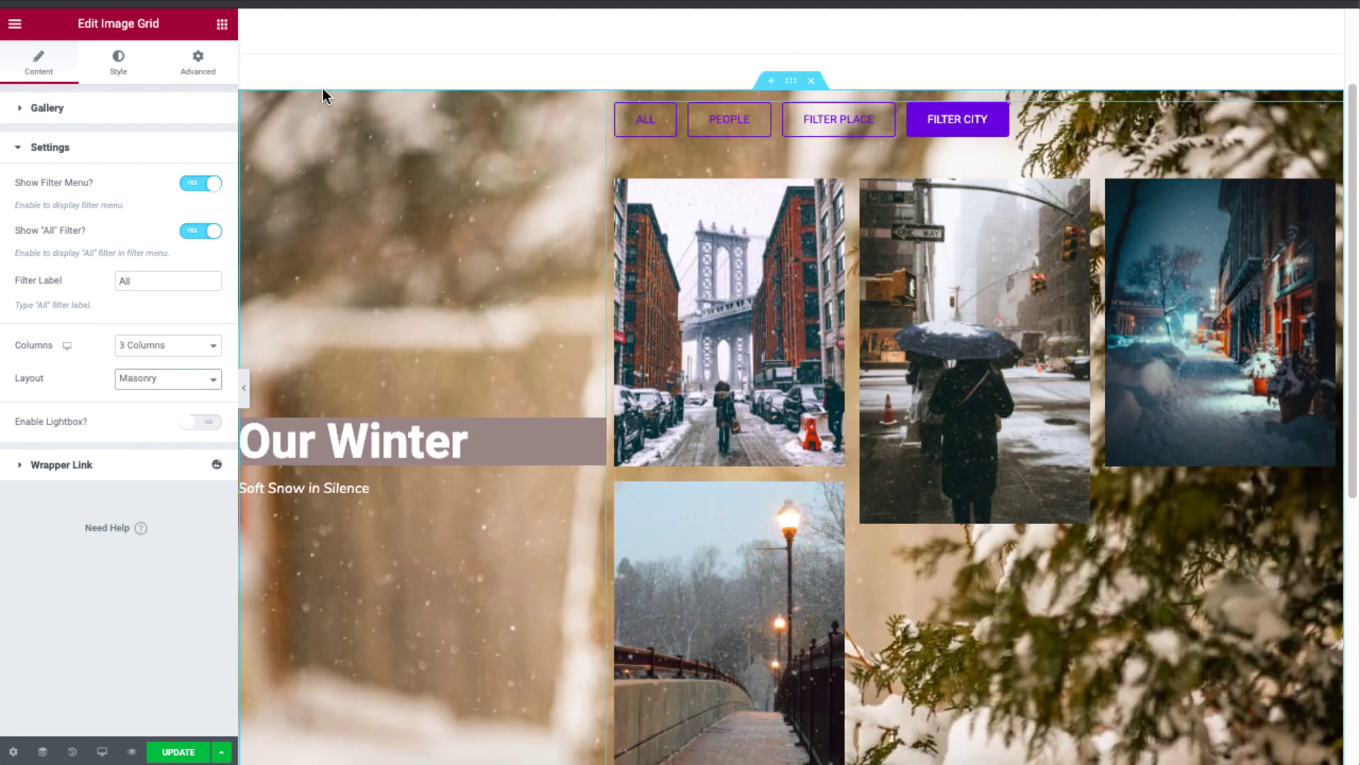
pyautogui.click(198, 74)
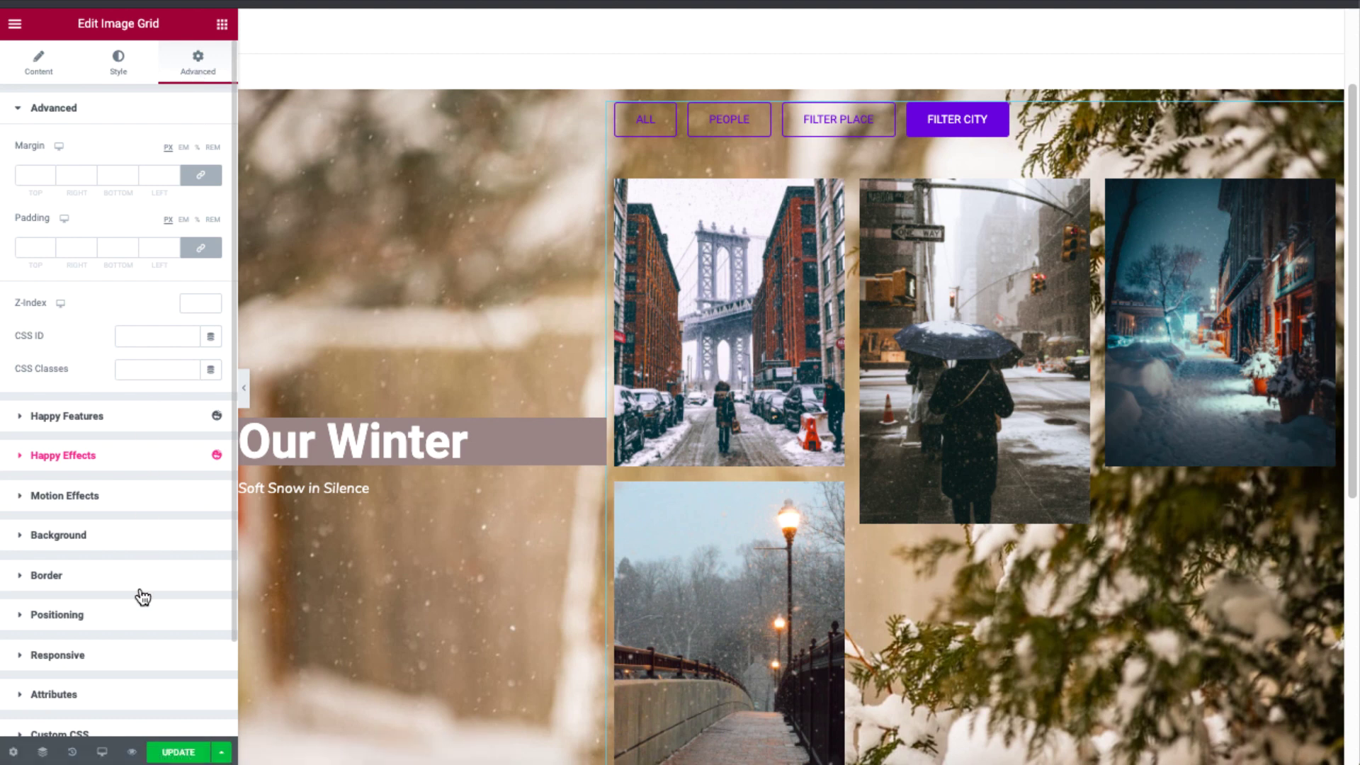
# Set the grid's Position to Absolute with a vertical offset of -52.
pyautogui.click(135, 614)
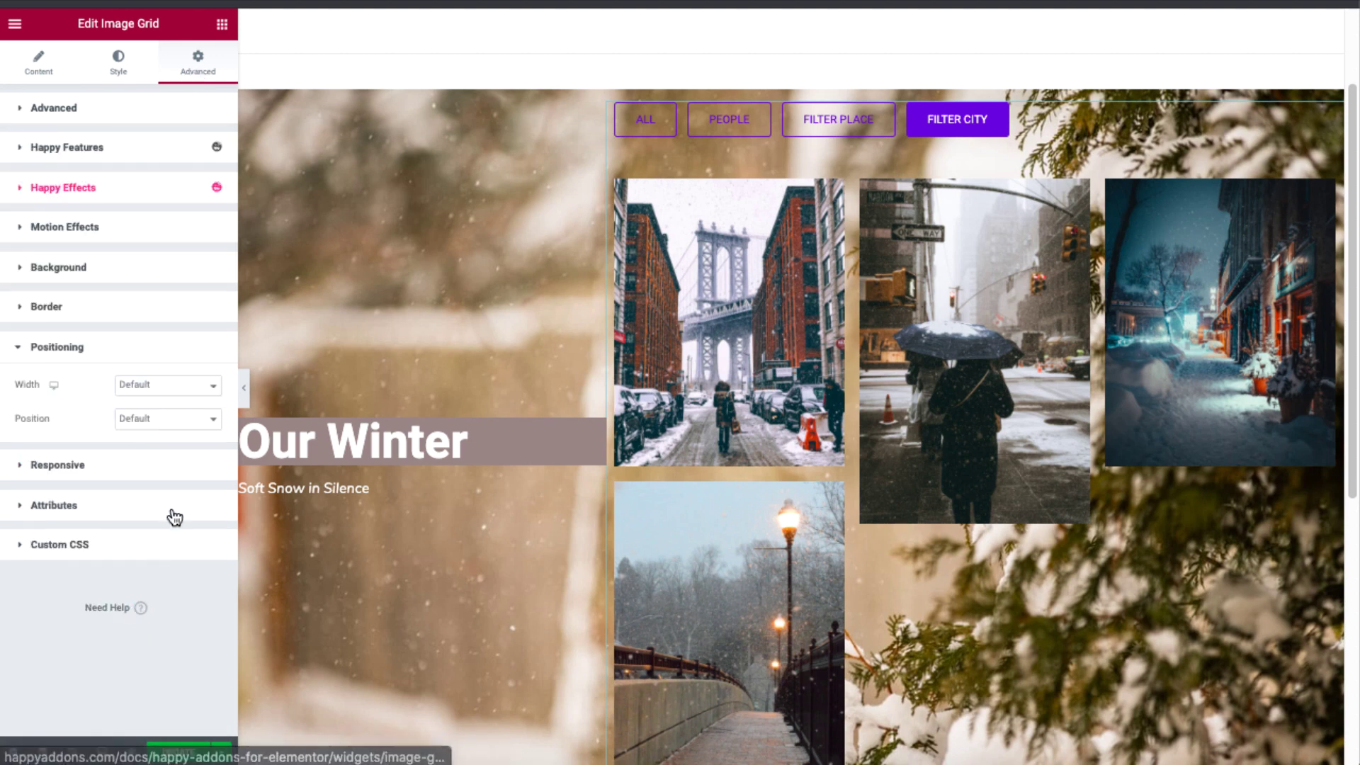
pyautogui.click(188, 419)
pyautogui.click(190, 432)
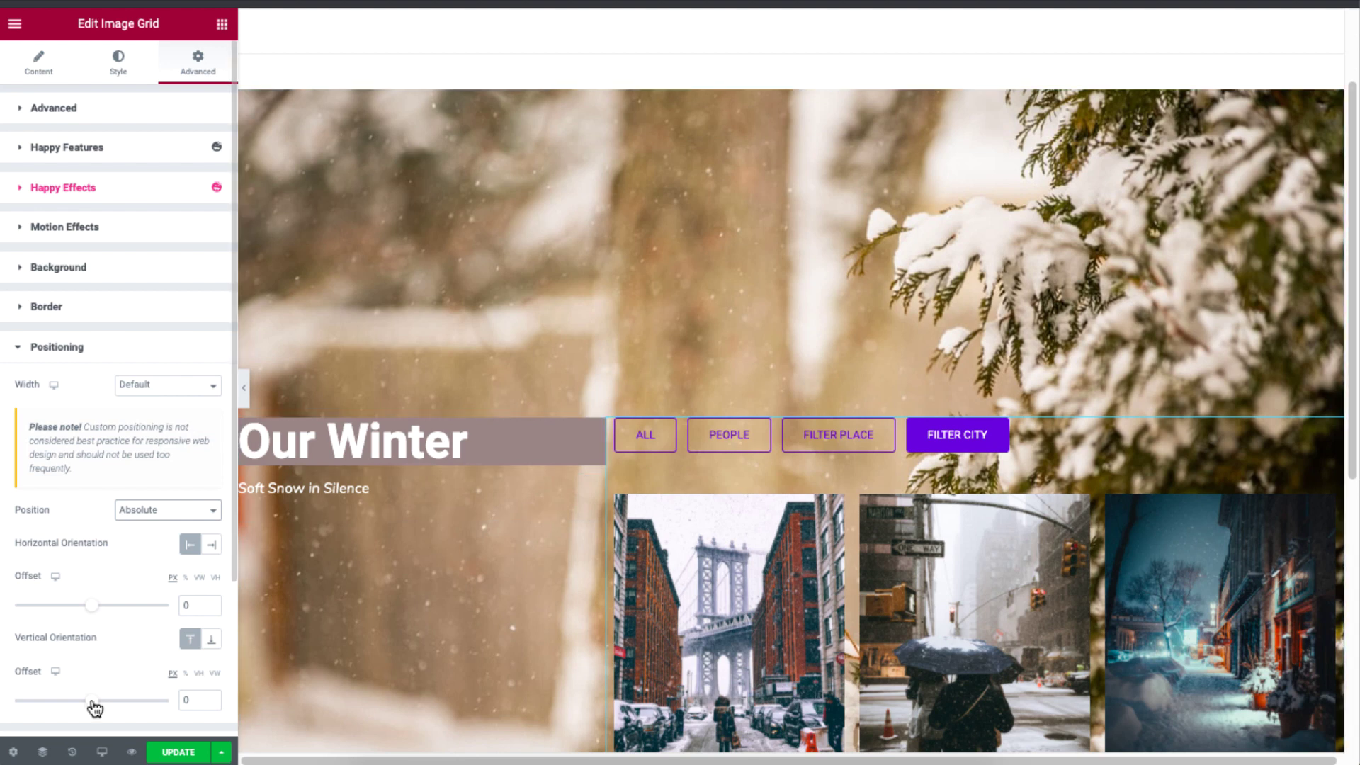
pyautogui.moveTo(91, 701); pyautogui.dragTo(61, 701)
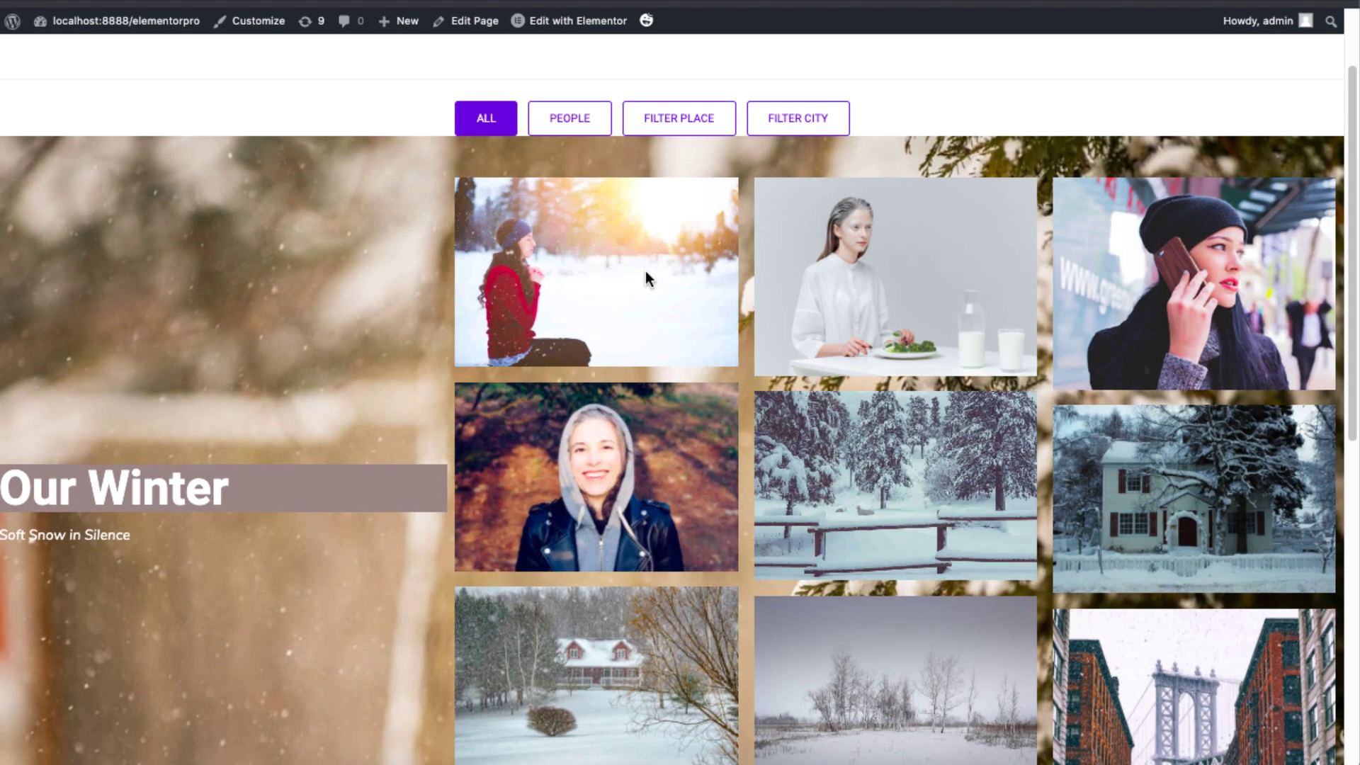
# On the live page, filter the grid by PEOPLE, FILTER PLACE and FILTER CITY.
pyautogui.click(583, 126)
pyautogui.click(665, 128)
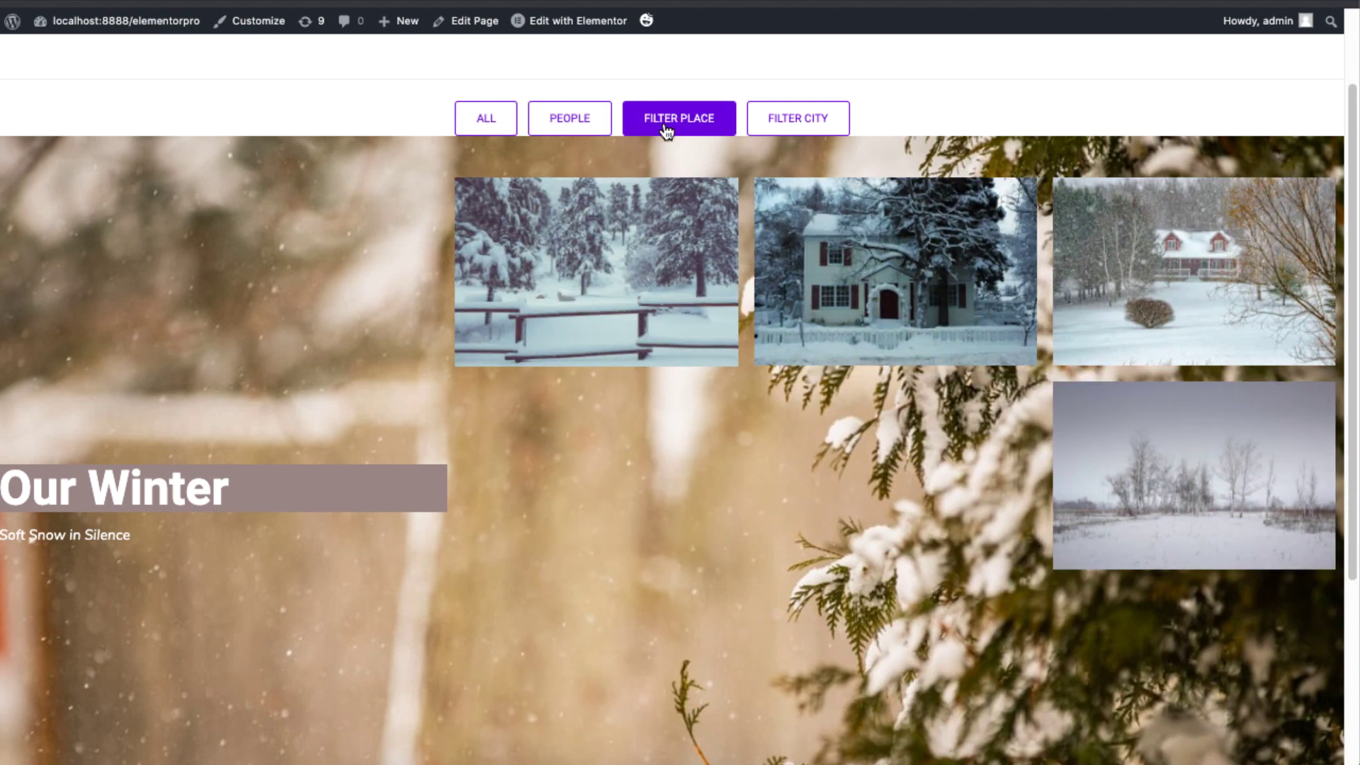
pyautogui.click(796, 120)
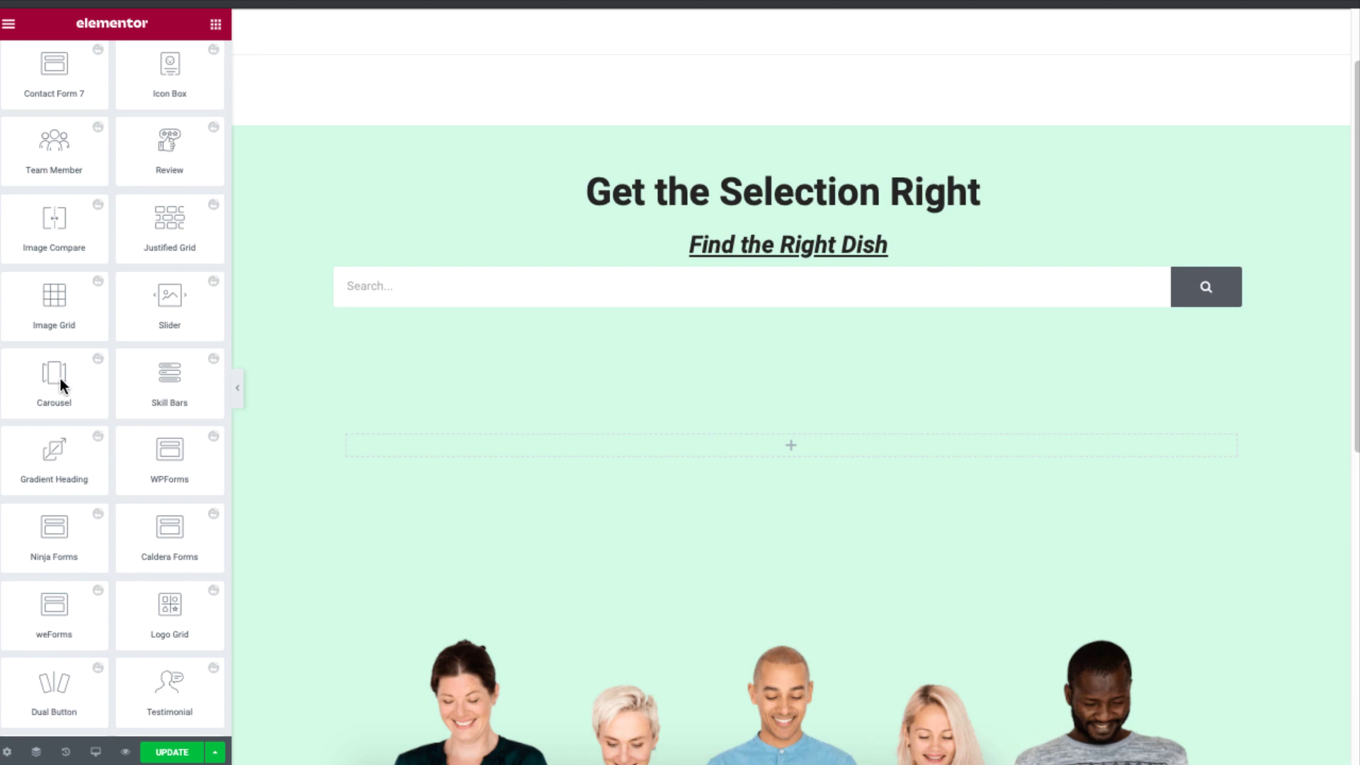
# Drop a Happy Addons Carousel widget into the empty zone under the search bar.
pyautogui.moveTo(88, 389); pyautogui.dragTo(796, 441)
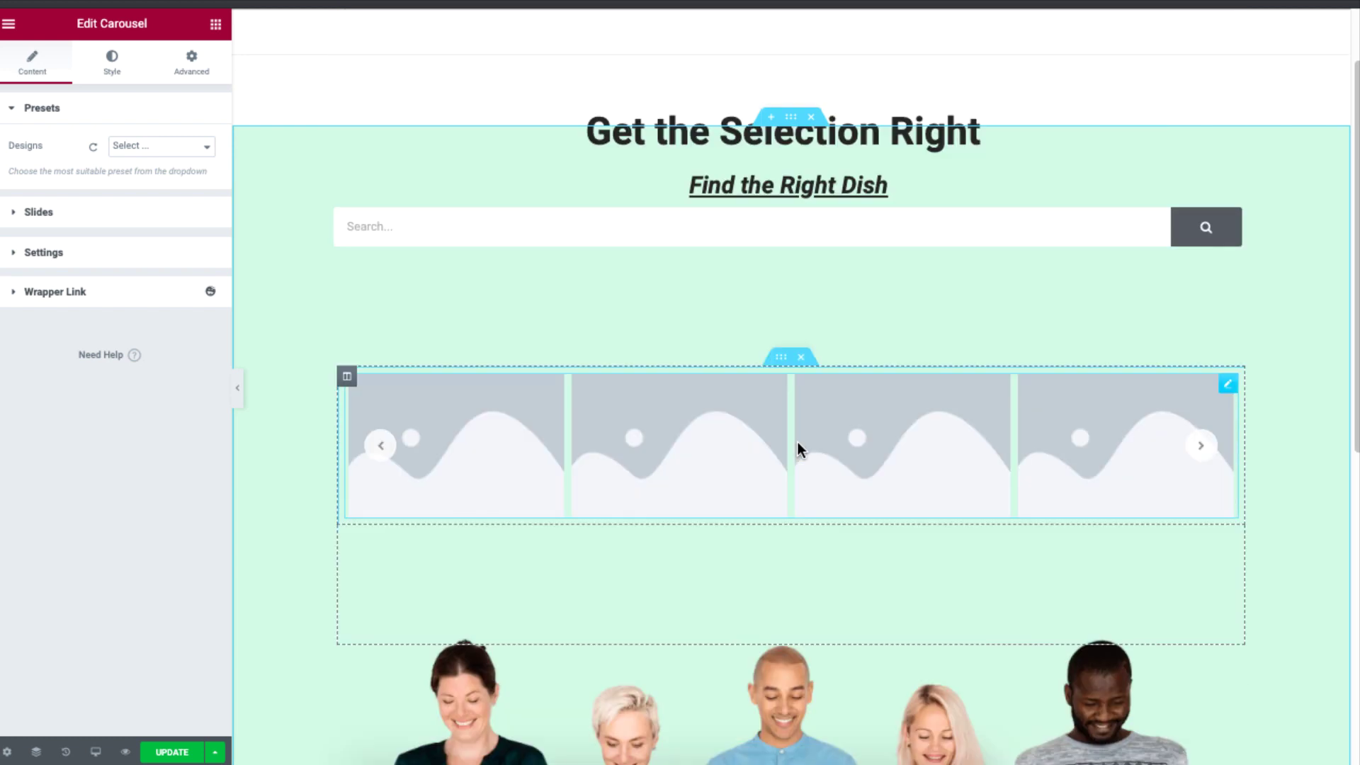
# Title the first carousel slide Pizza.
pyautogui.click(43, 220)
pyautogui.click(97, 204)
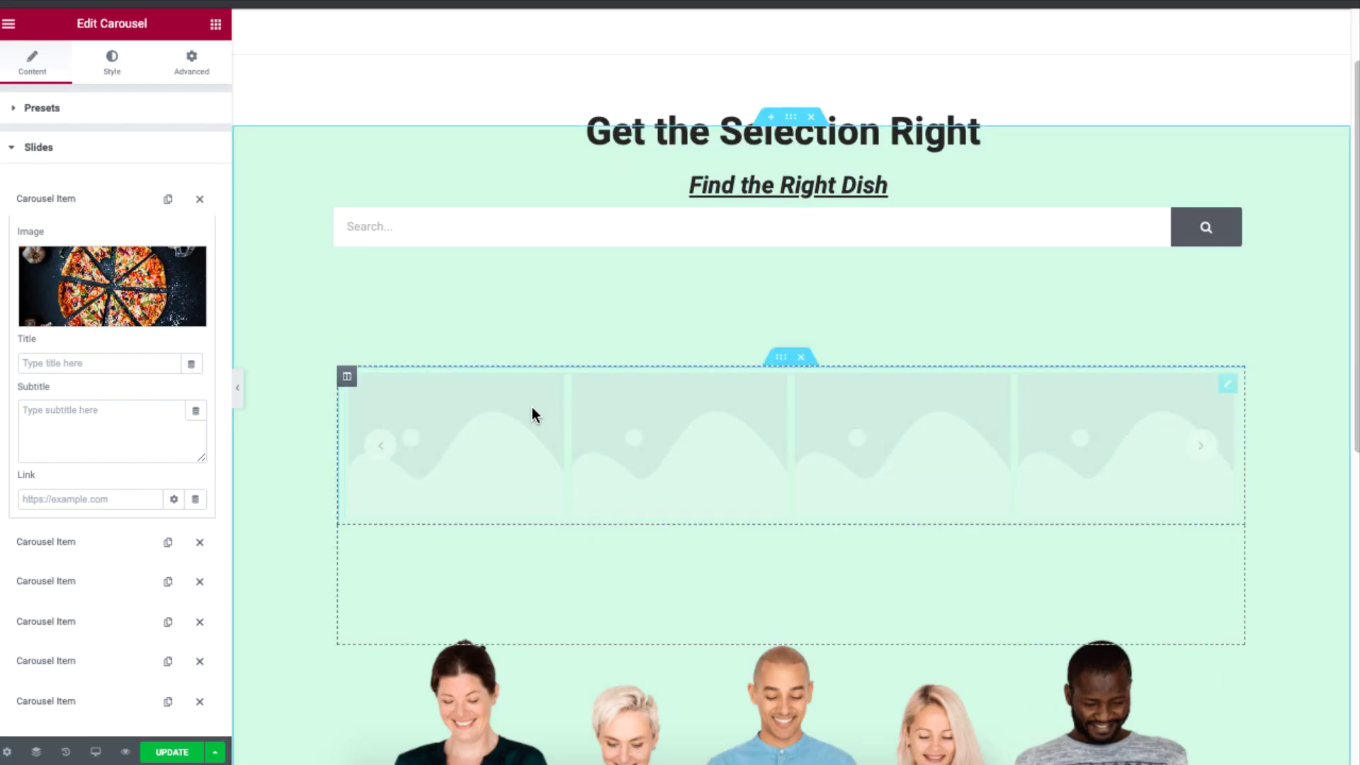
pyautogui.click(92, 363)
pyautogui.write('Pizza')
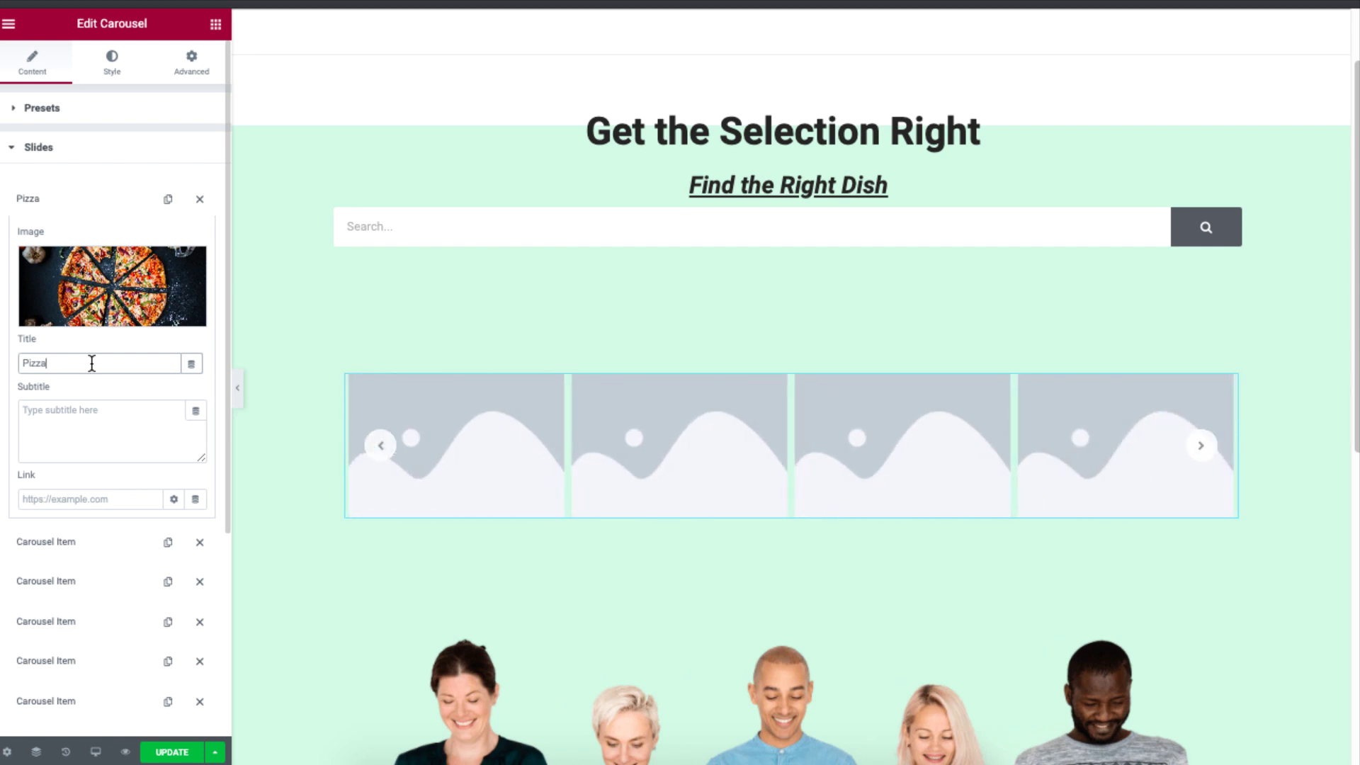
# Give the second slide the fries image and the title Fries.
pyautogui.click(109, 543)
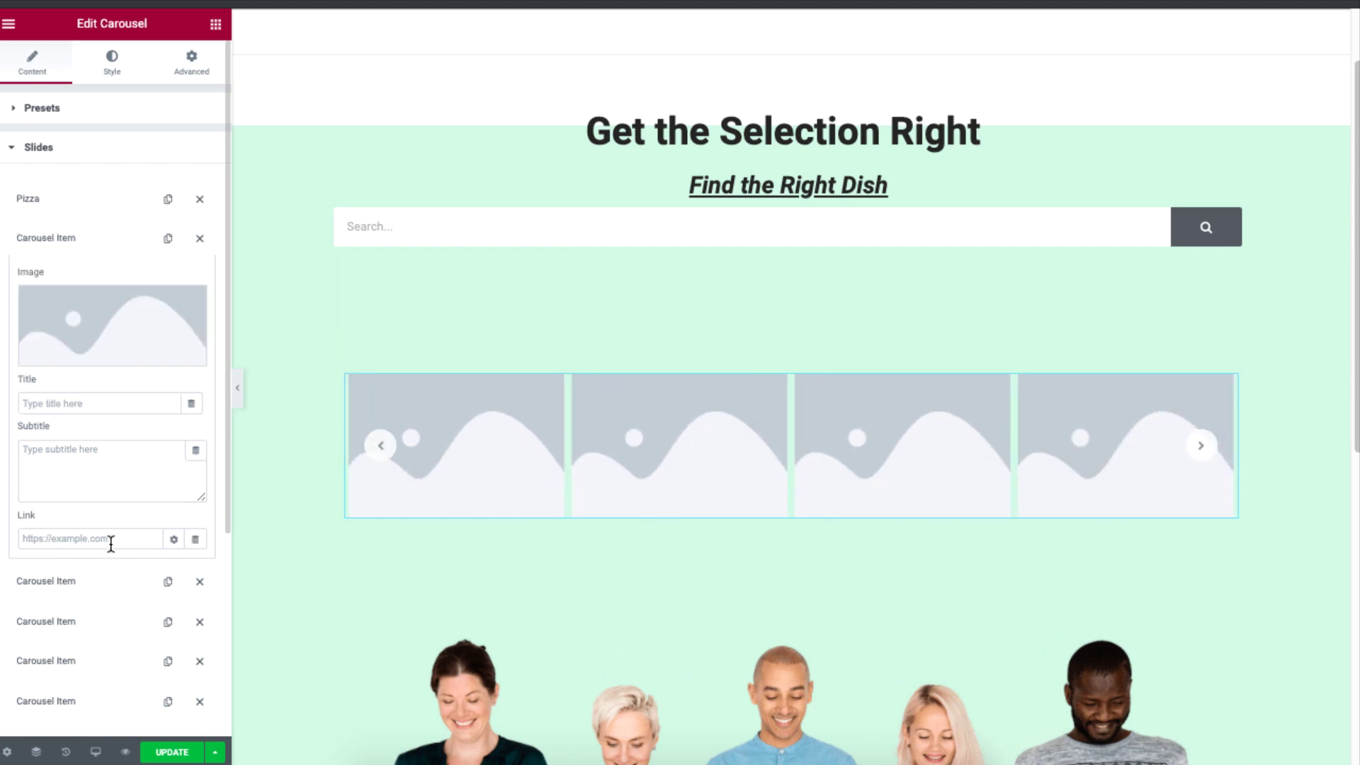
pyautogui.click(125, 358)
pyautogui.click(1275, 722)
pyautogui.click(99, 404)
pyautogui.write('Fries')
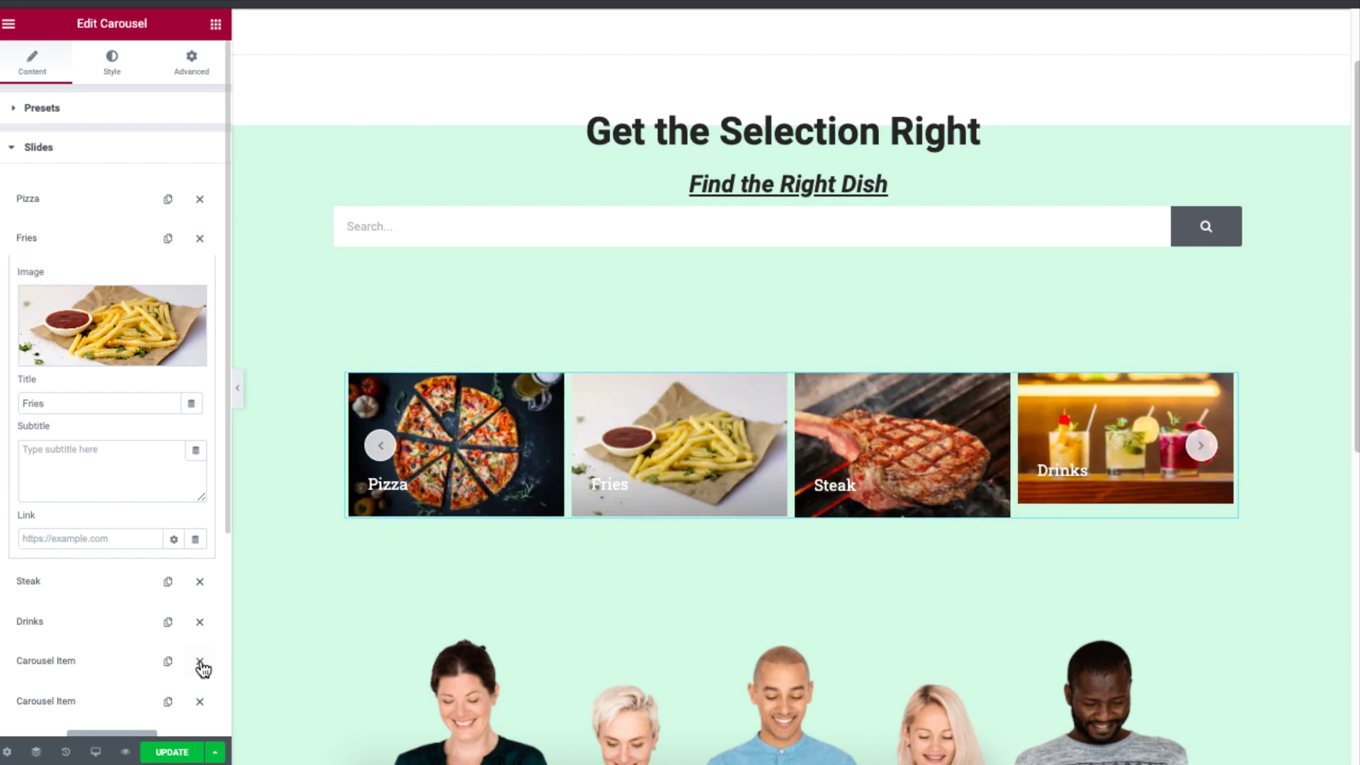
# Delete the extra placeholder slides, add a new slide, and duplicate the Drinks slide.
pyautogui.click(200, 662)
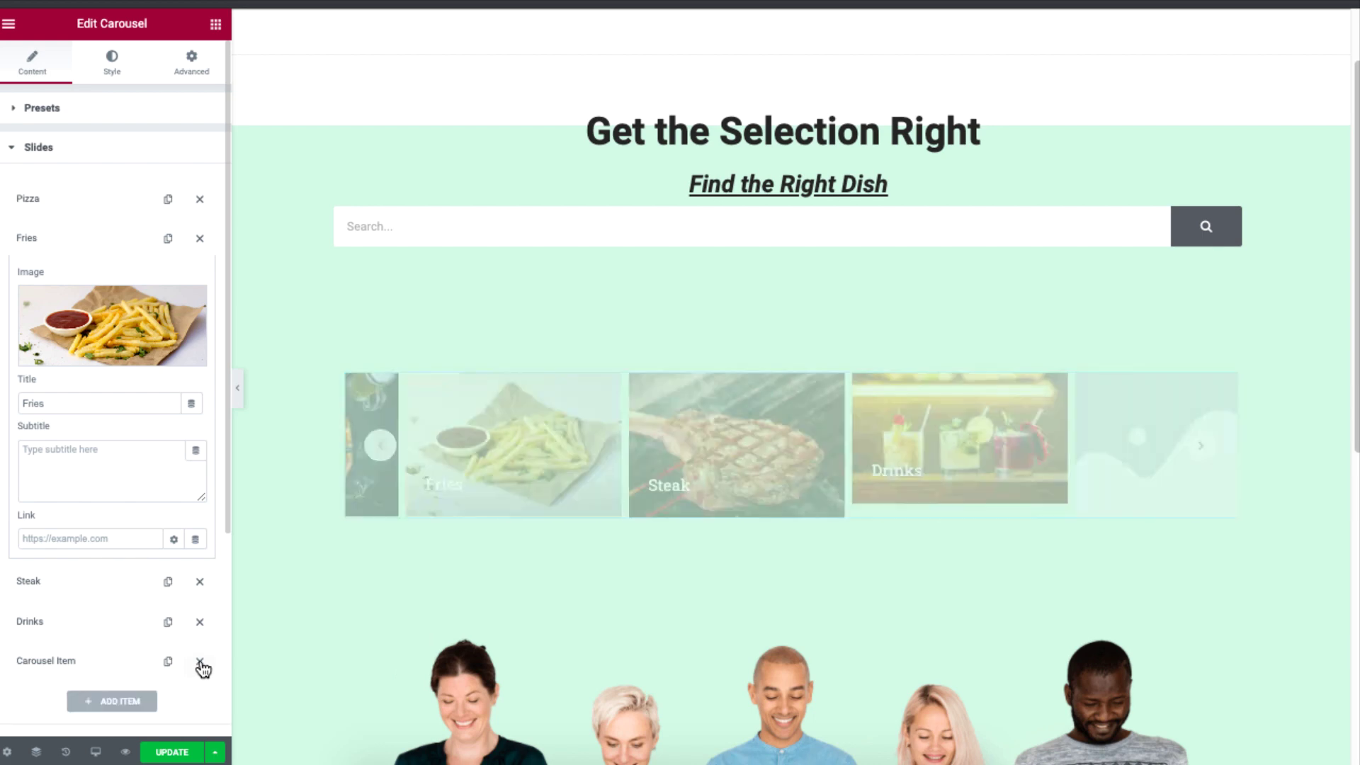
pyautogui.click(201, 663)
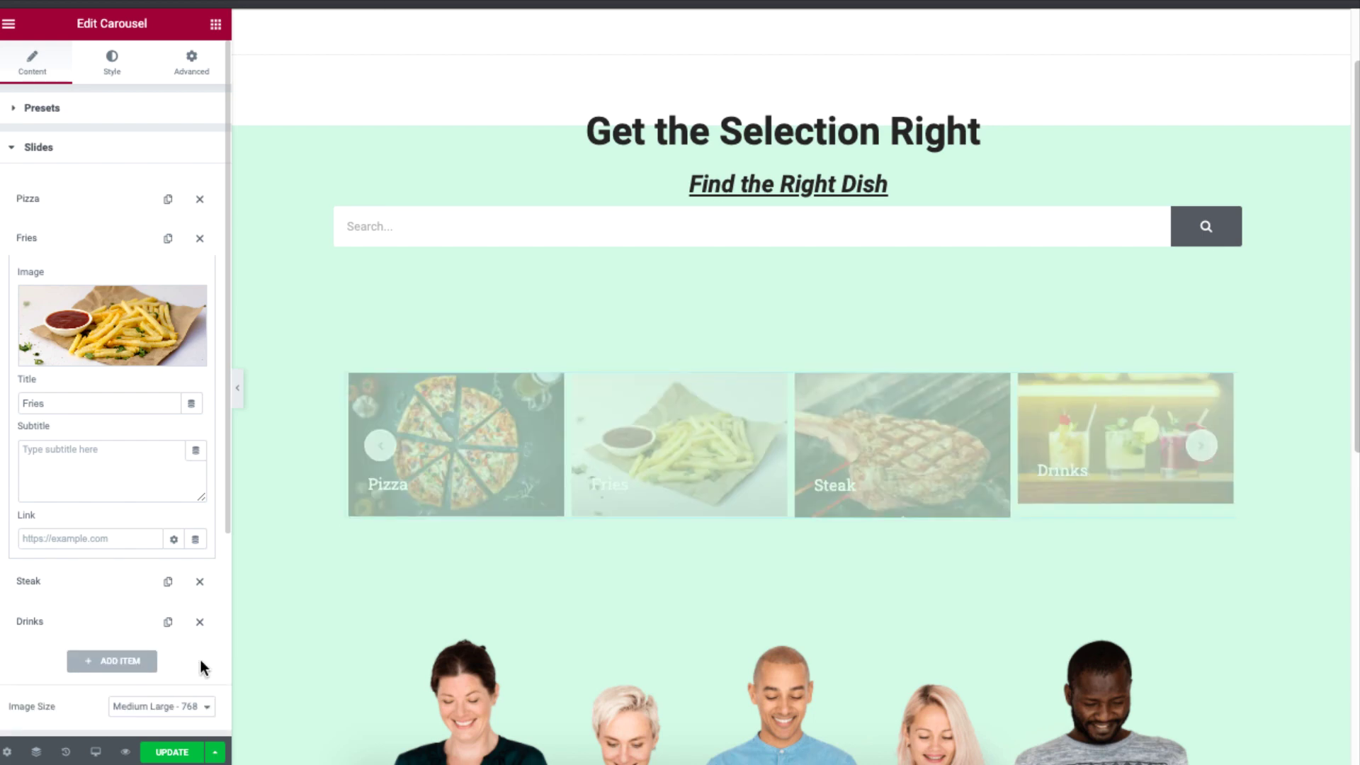
pyautogui.click(142, 668)
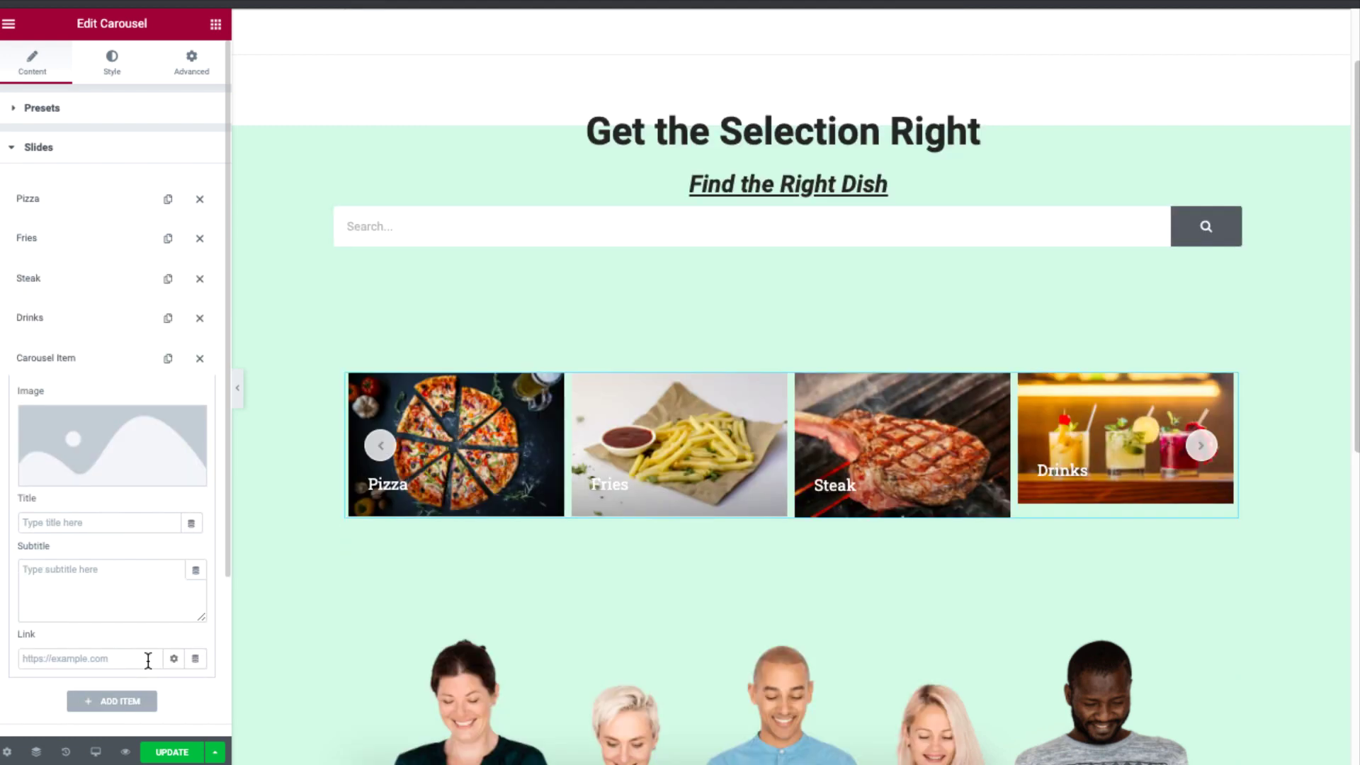
pyautogui.click(165, 323)
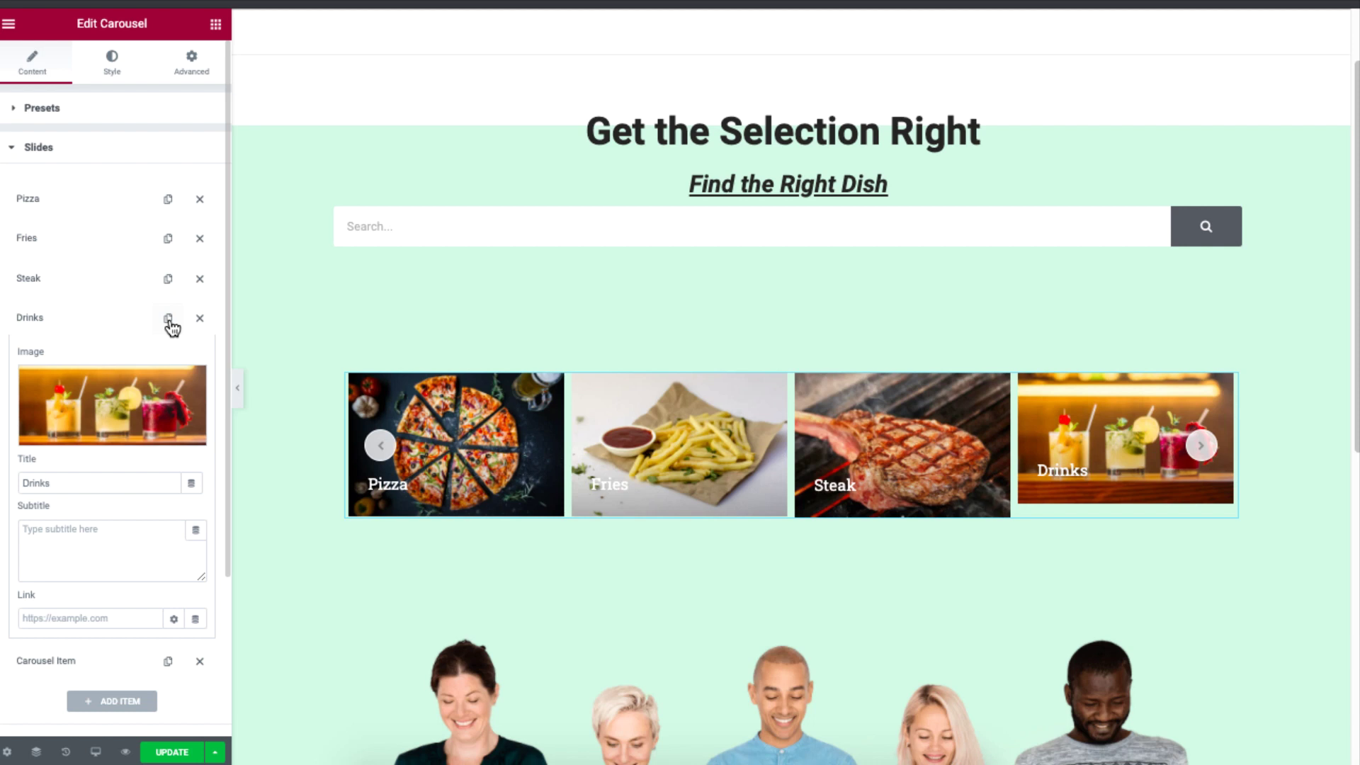
pyautogui.click(168, 320)
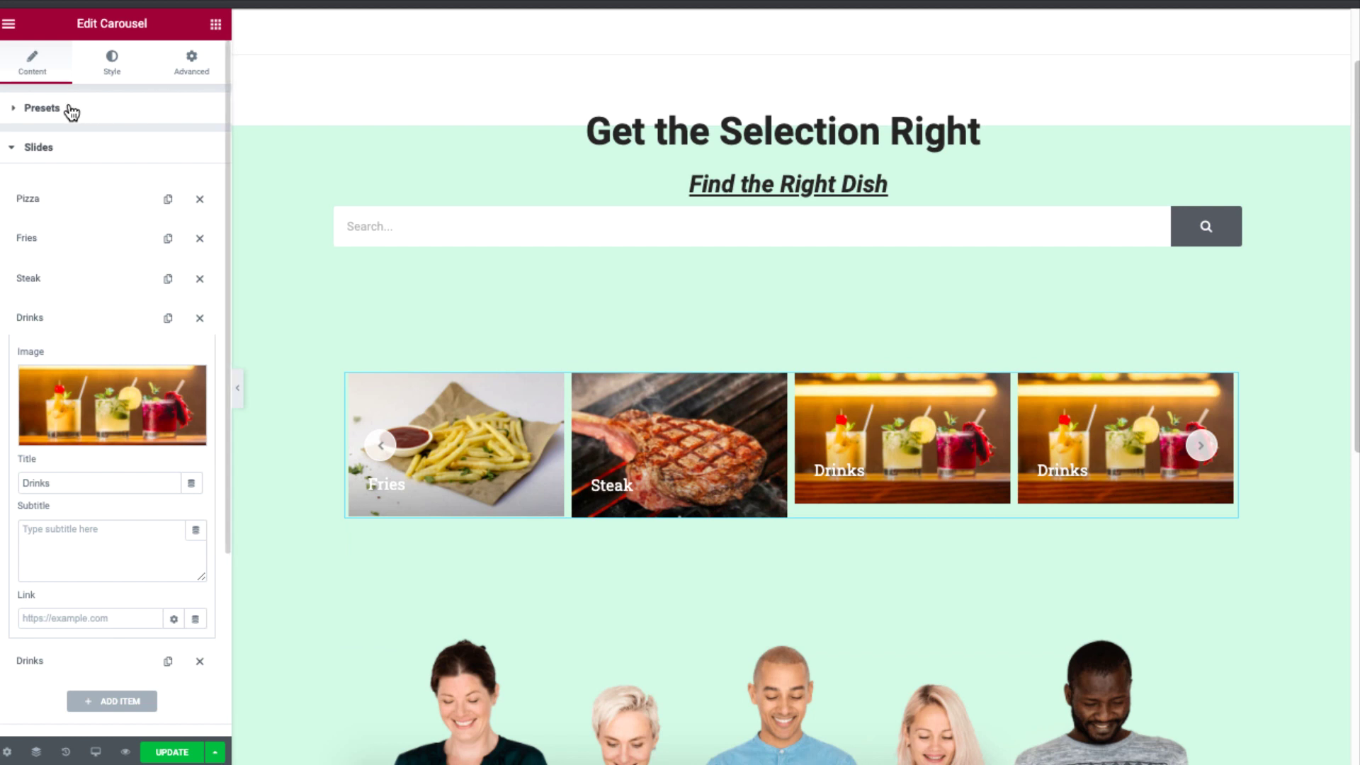
pyautogui.click(28, 110)
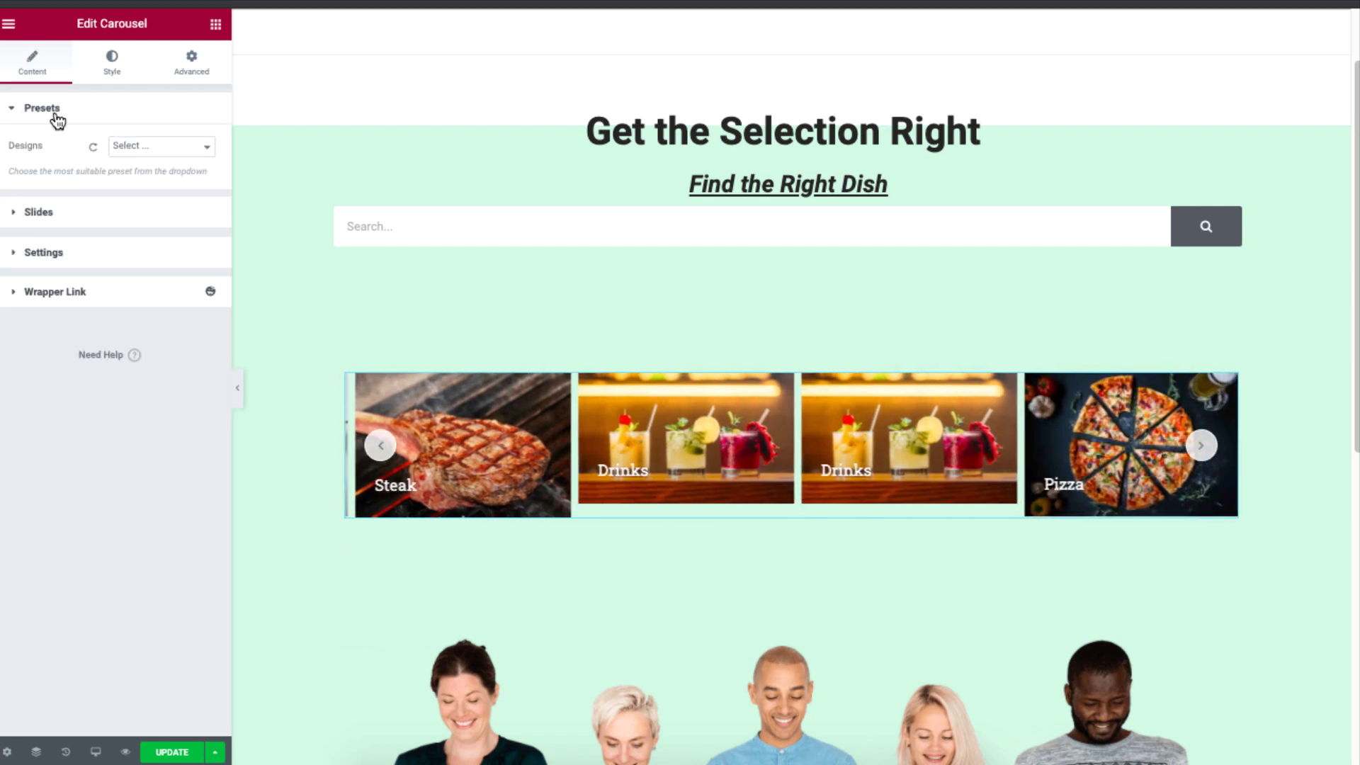
# Apply the Design 6 preset, giving the food slides rounded oval images.
pyautogui.click(202, 151)
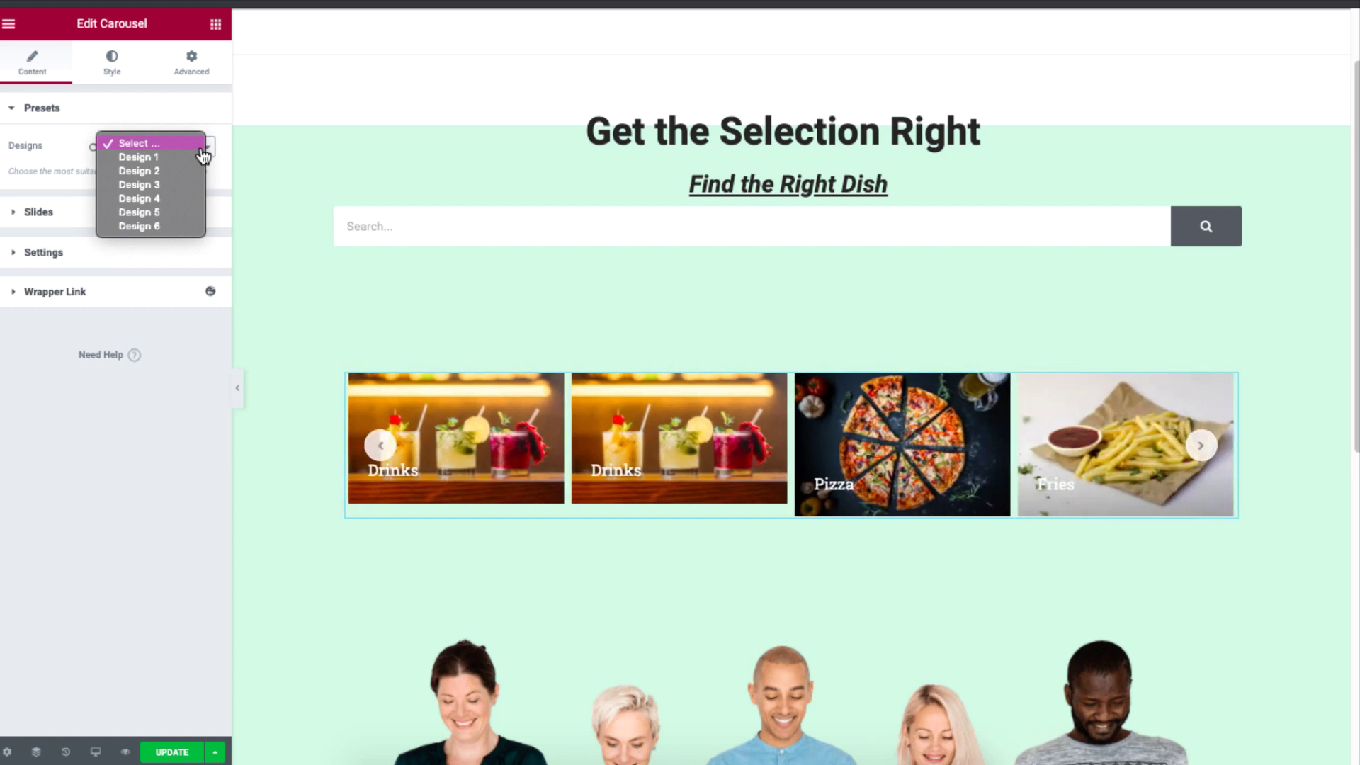
pyautogui.click(178, 228)
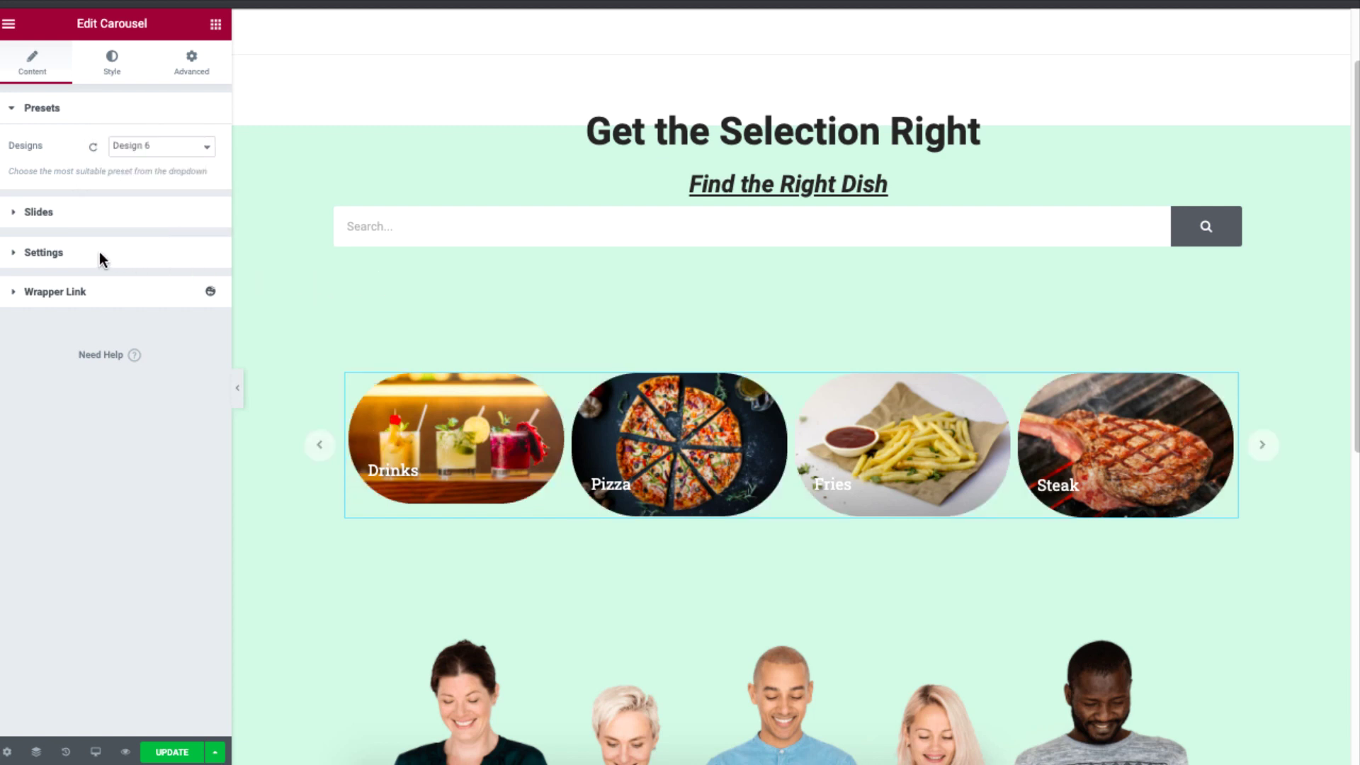
pyautogui.click(55, 254)
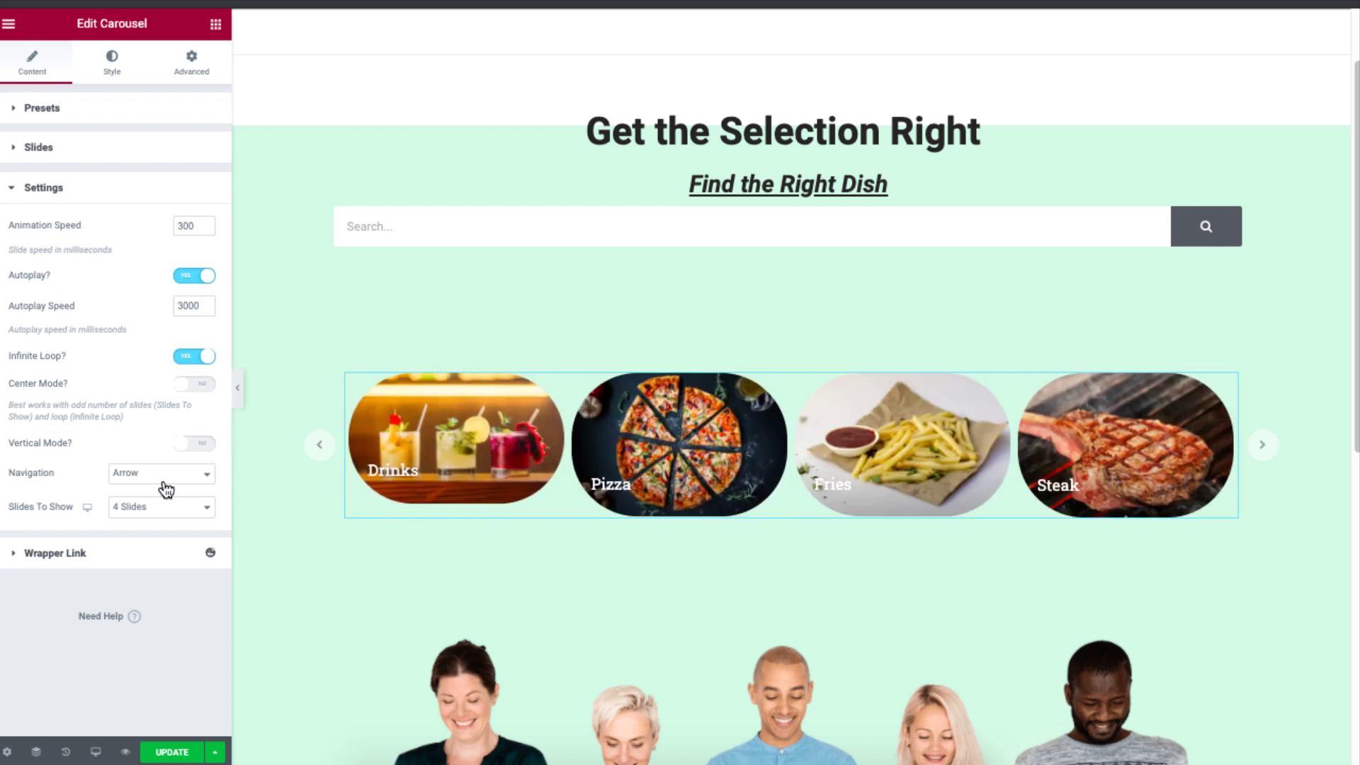
# Switch the food carousel's navigation to Dots and set Slides To Show to 3 Slides.
pyautogui.click(165, 489)
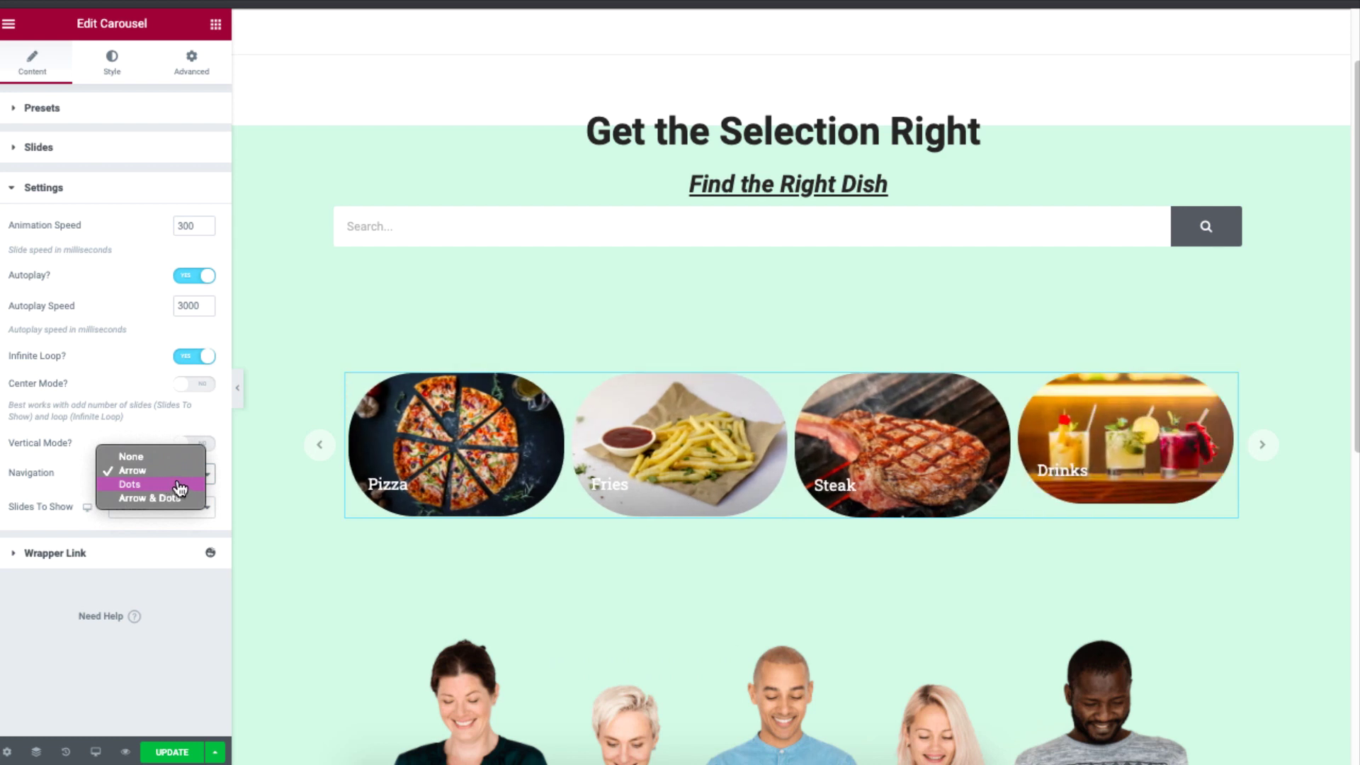
pyautogui.click(180, 487)
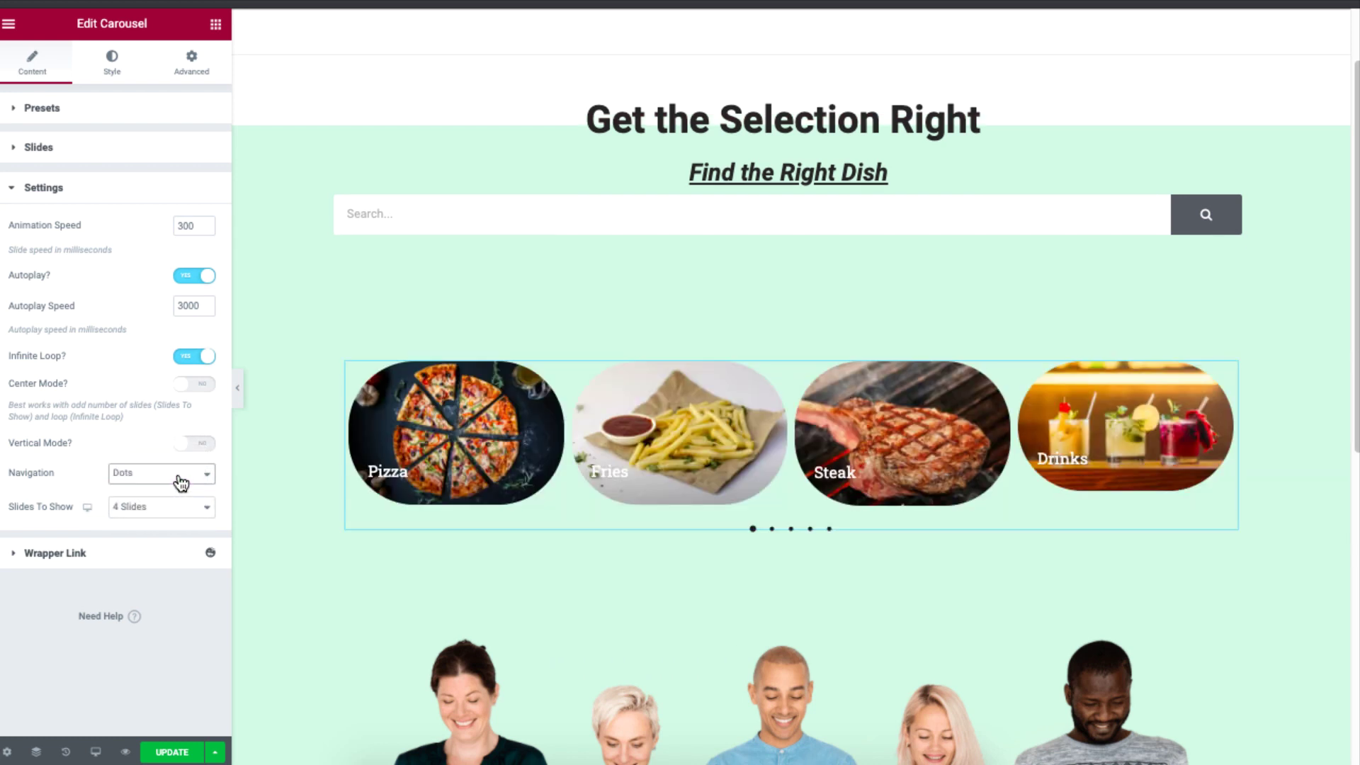
pyautogui.click(189, 507)
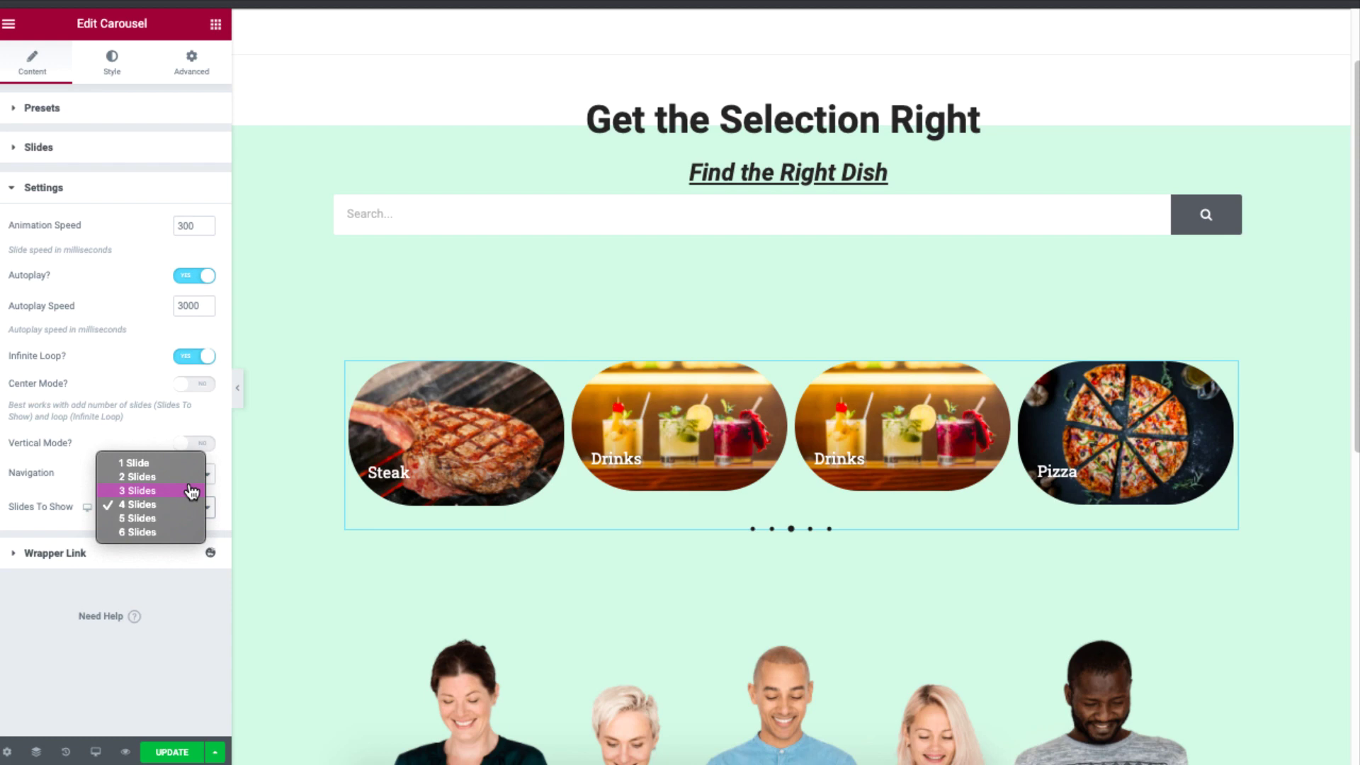
pyautogui.press('Escape')
pyautogui.press('Up')
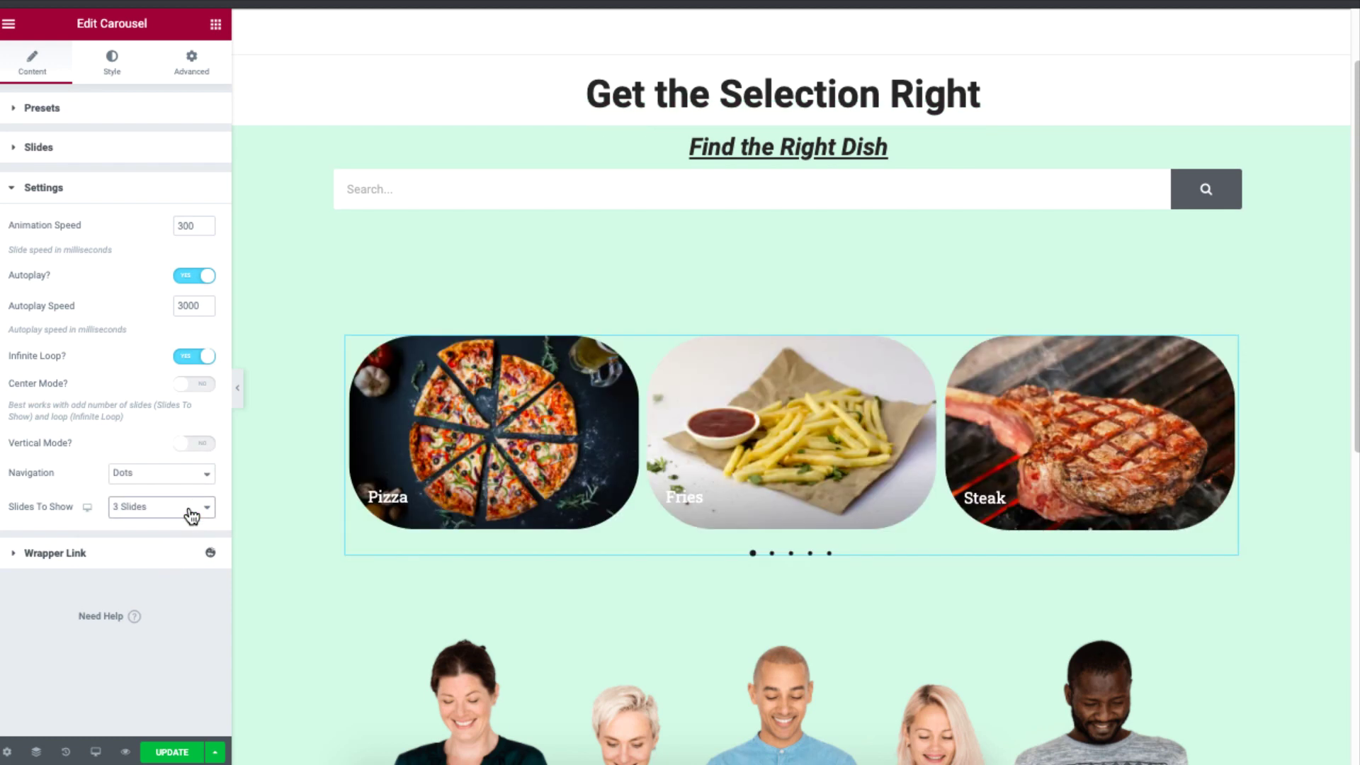
pyautogui.click(191, 515)
pyautogui.press('Up')
pyautogui.press('Return')
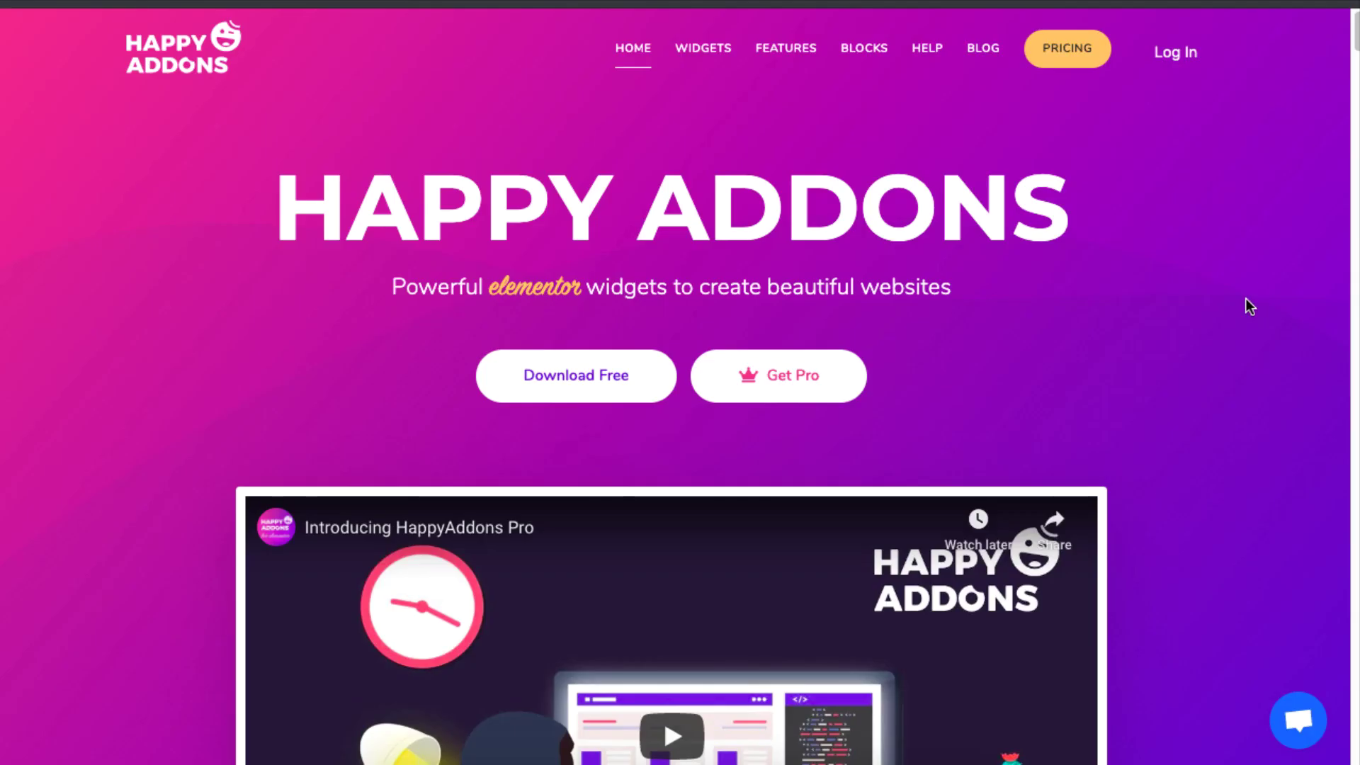
# Live Copy the Design 5 Vertical Sliding Carousel from the Image Carousel demo page.
pyautogui.click(706, 48)
pyautogui.moveTo(1355, 64); pyautogui.dragTo(1355, 199)
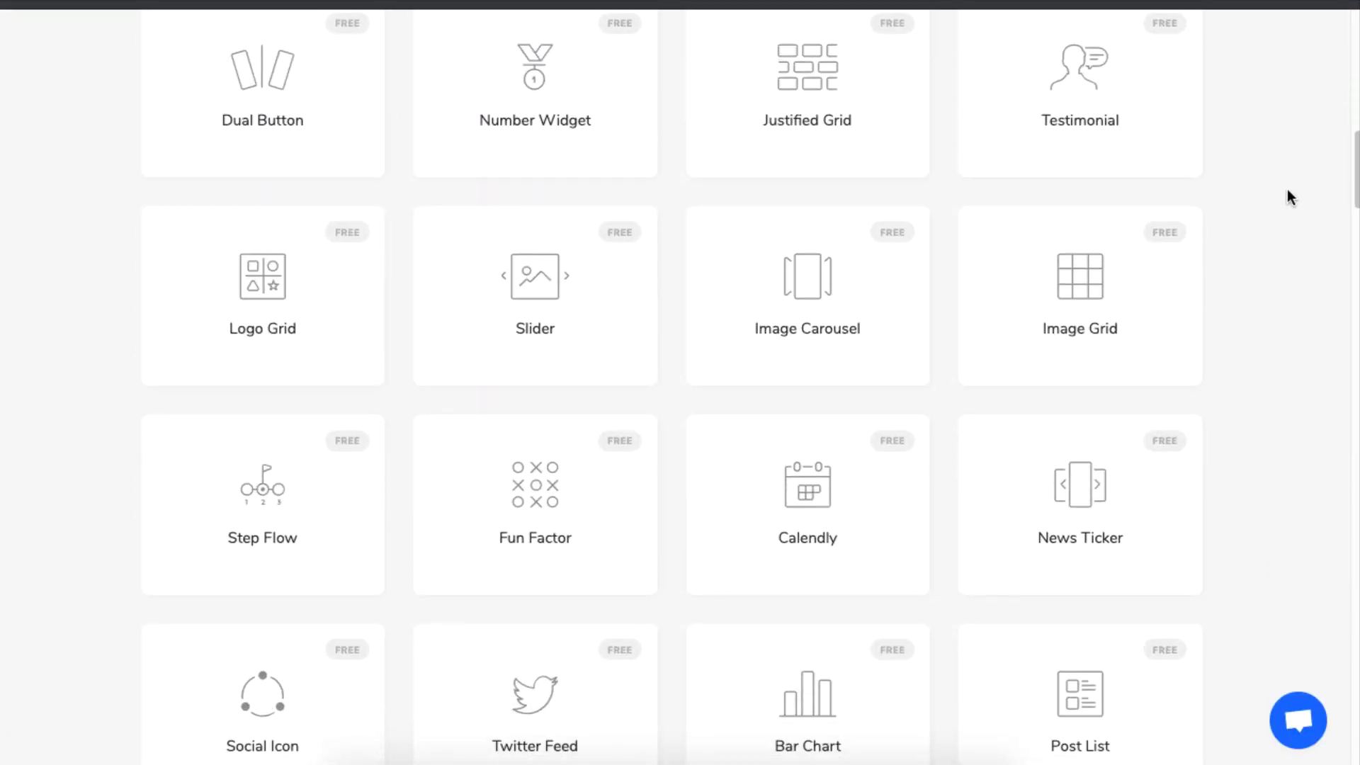
pyautogui.click(806, 333)
pyautogui.moveTo(1355, 114); pyautogui.dragTo(1332, 496)
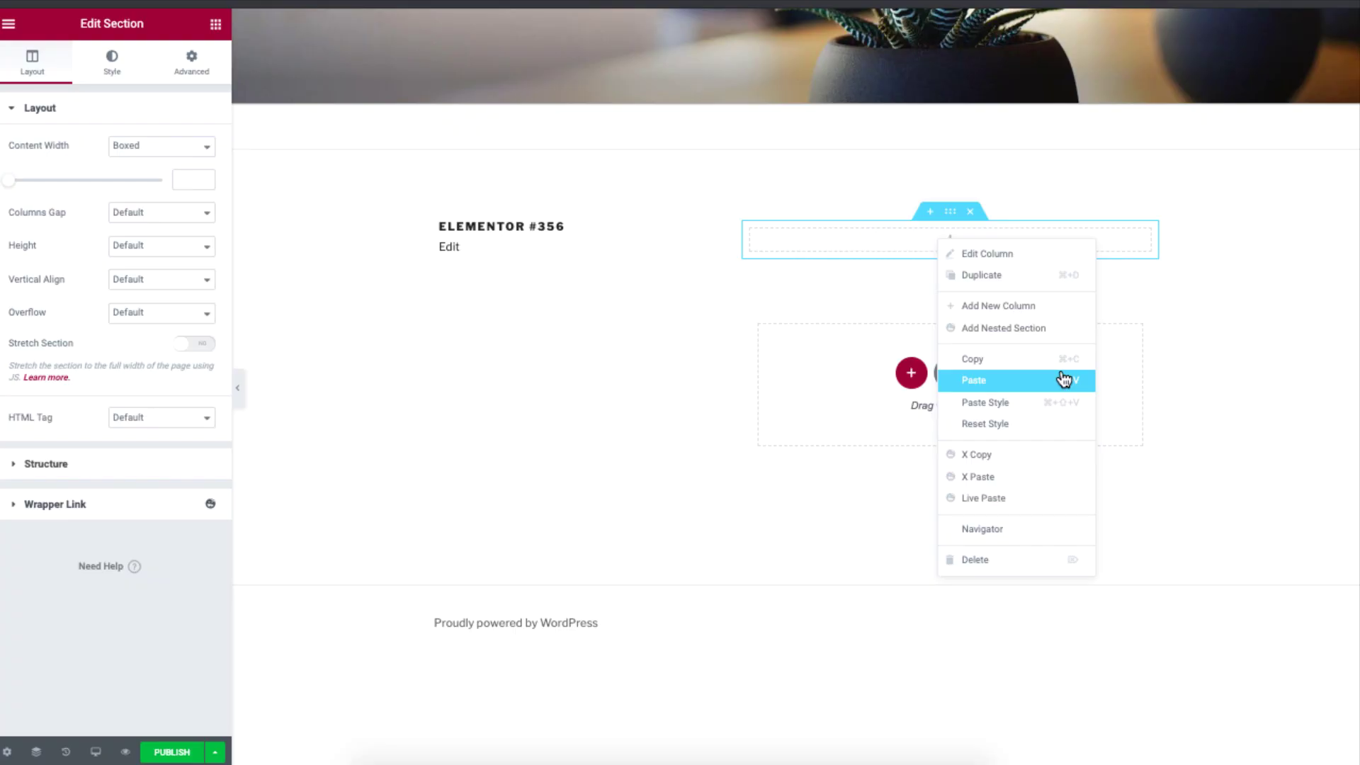
pyautogui.click(1059, 498)
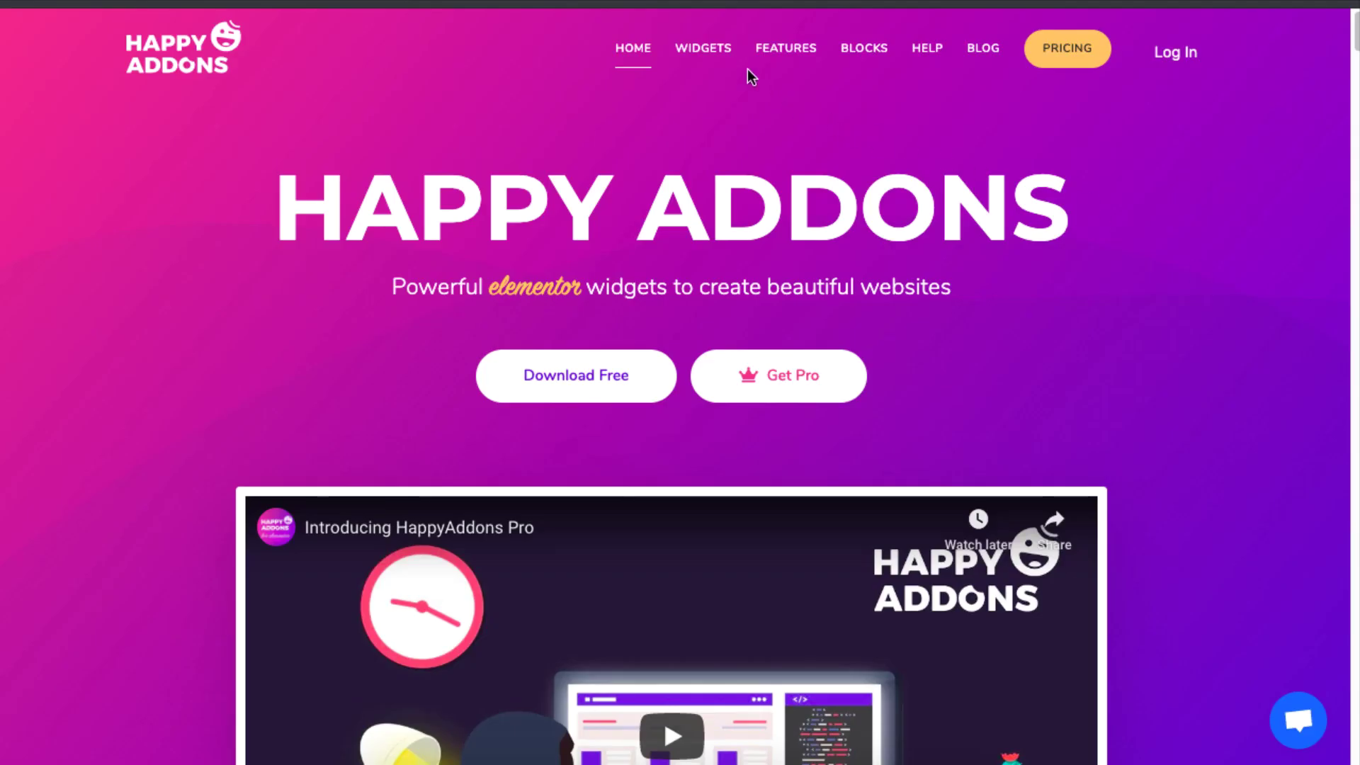
# Live Copy the Image Grid demo's Our Story section and Live Paste it into Elementor.
pyautogui.click(717, 56)
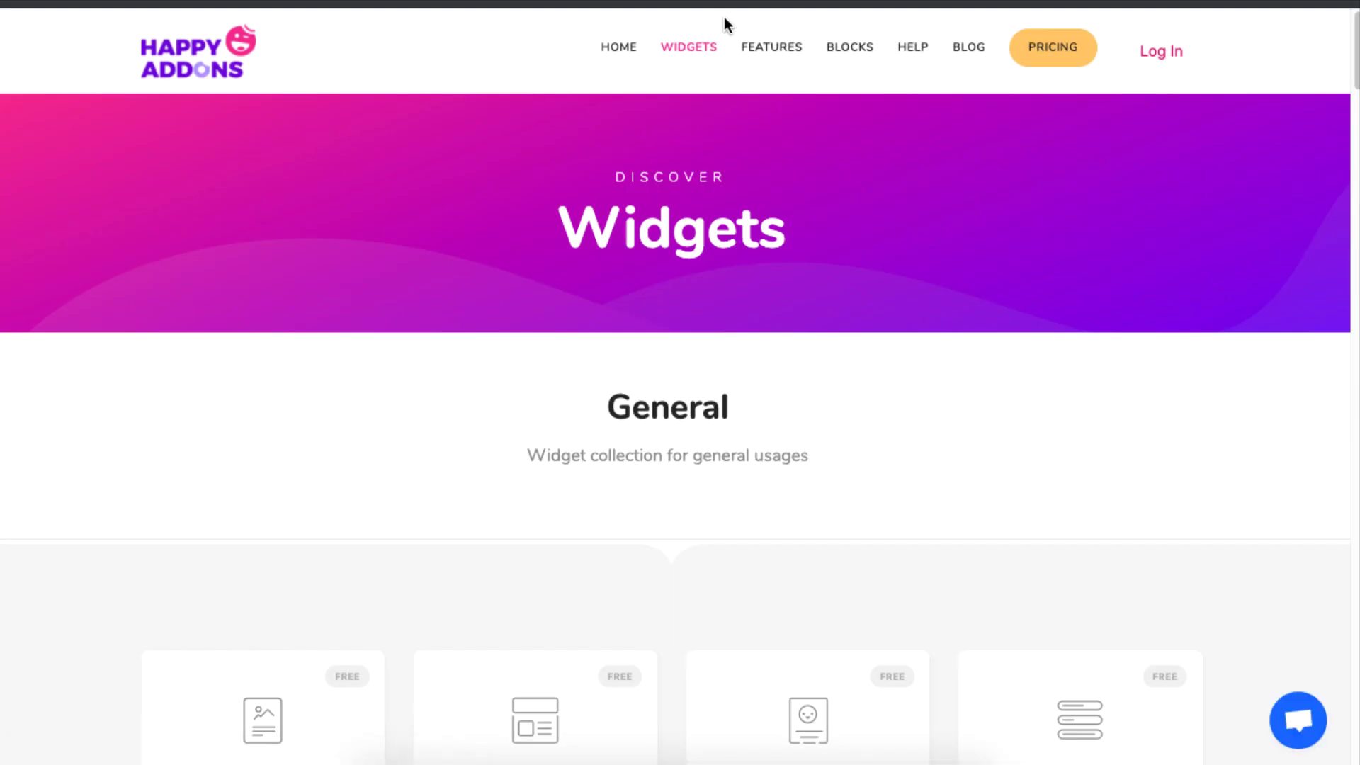
pyautogui.scroll(-15, 1217, 164)
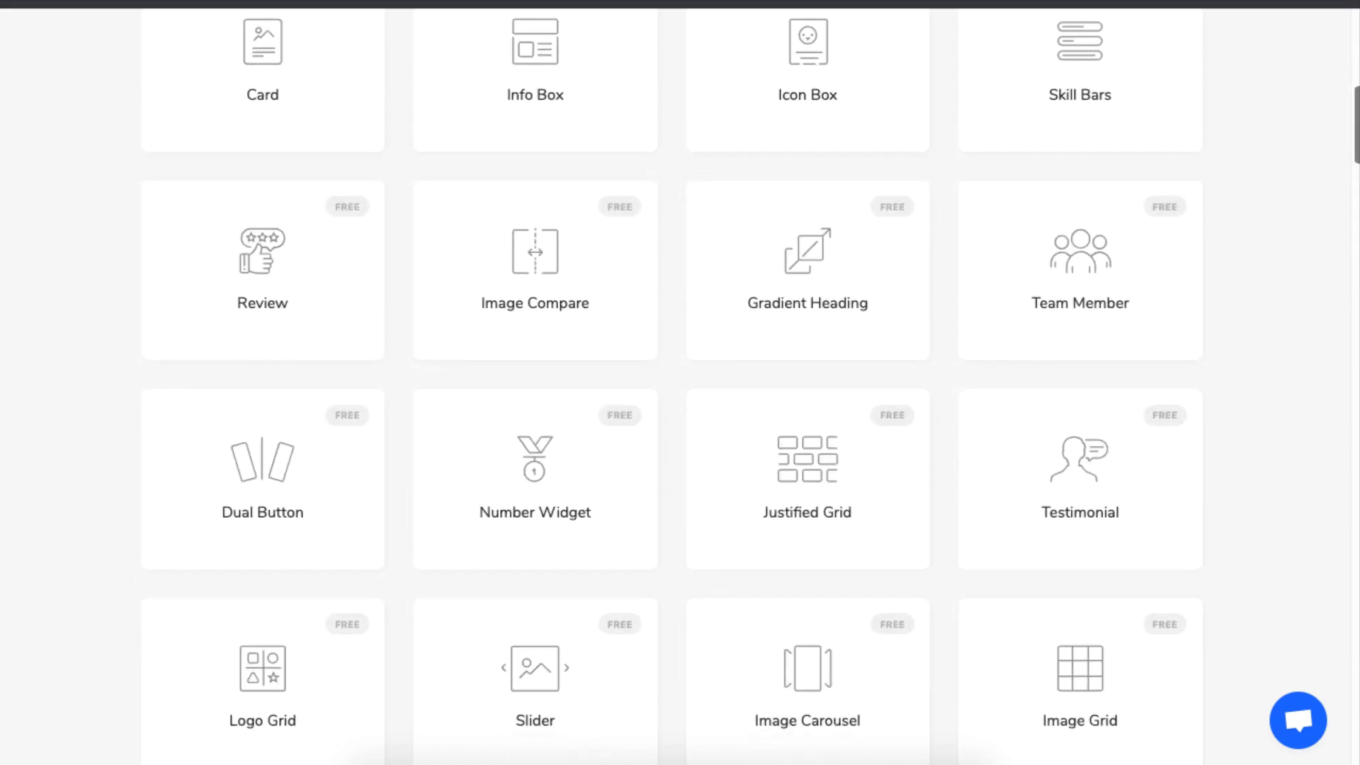
pyautogui.click(1077, 236)
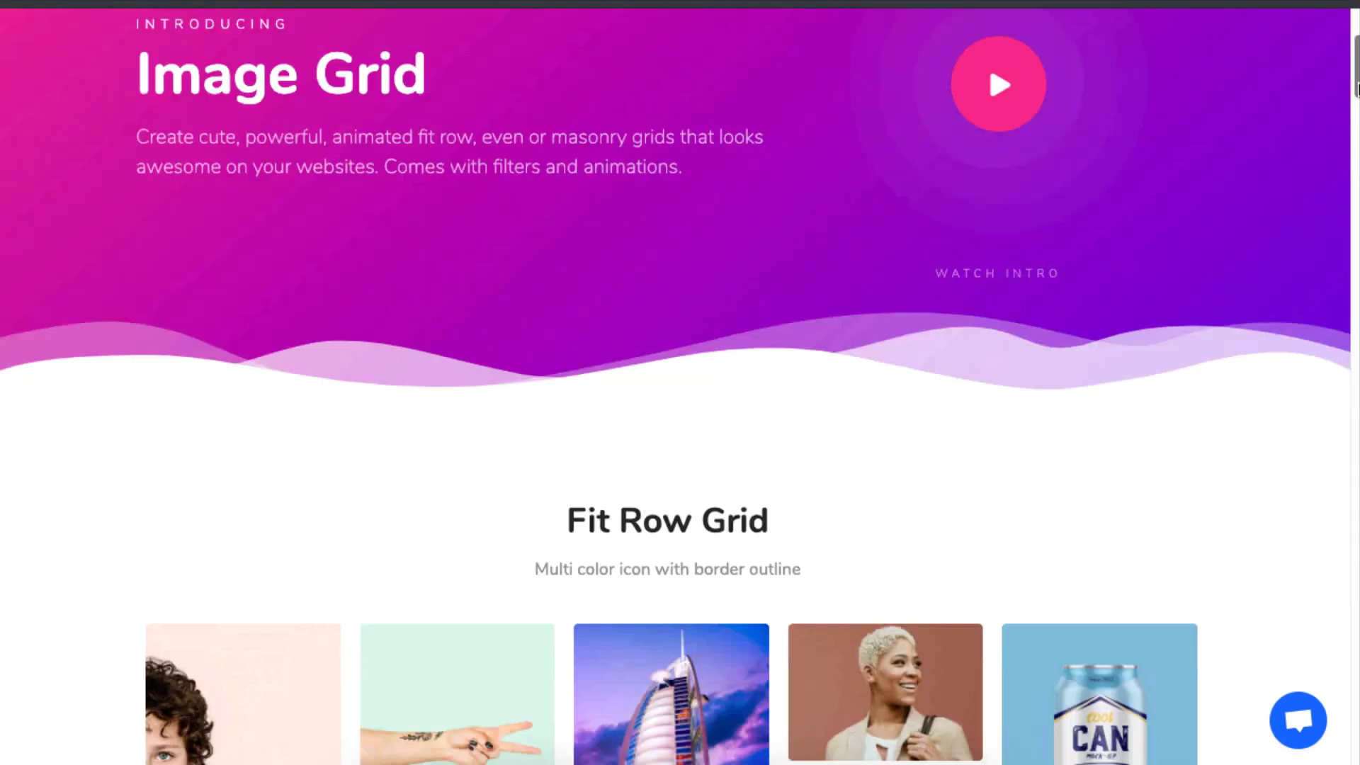
pyautogui.scroll(-9, 1357, 147)
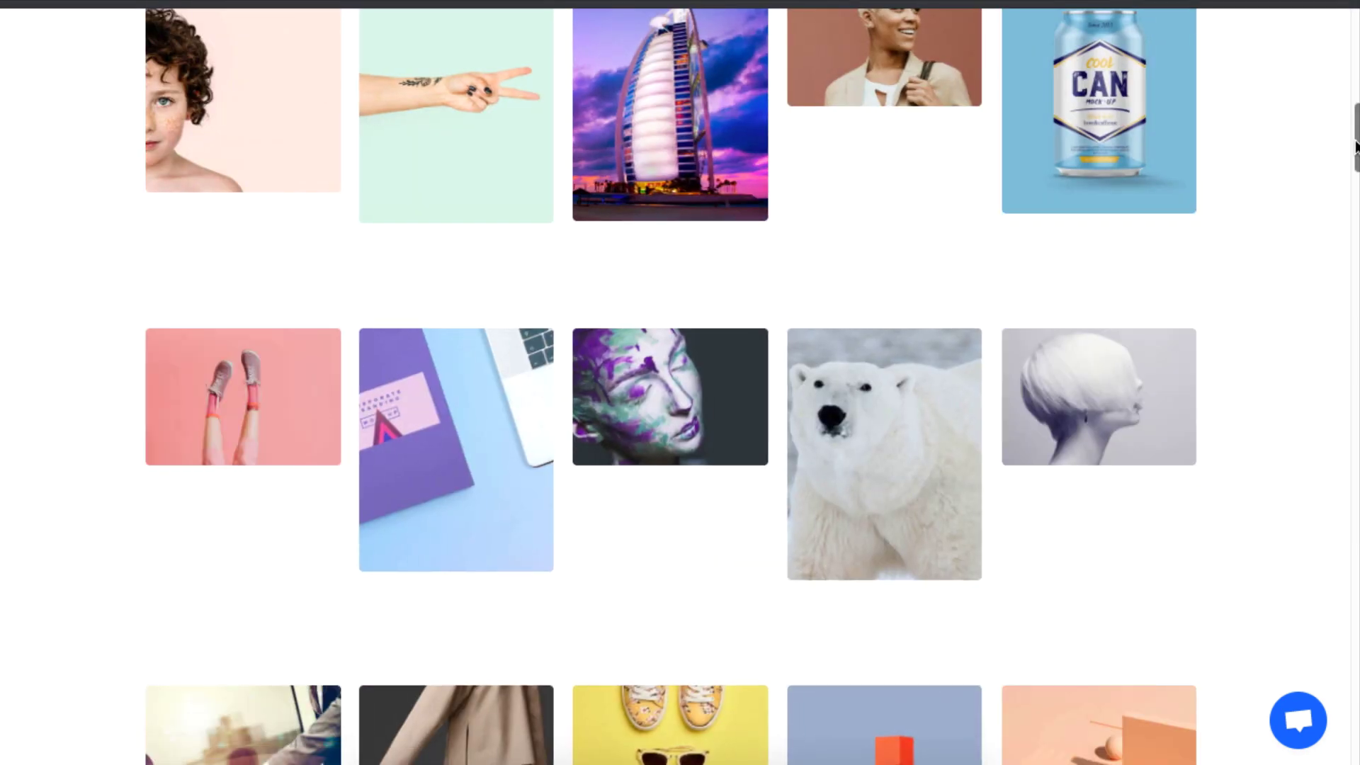
pyautogui.scroll(-12, 1358, 147)
pyautogui.click(1273, 363)
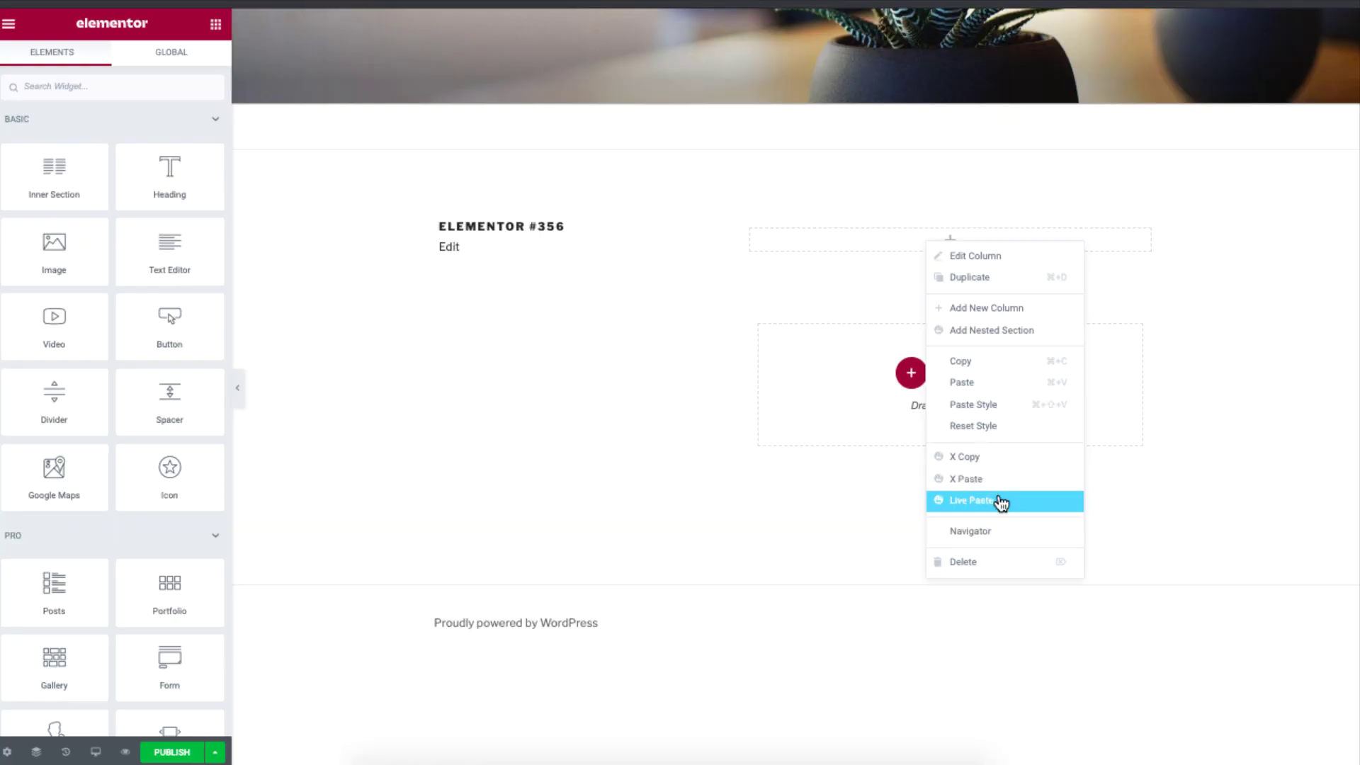
pyautogui.click(999, 501)
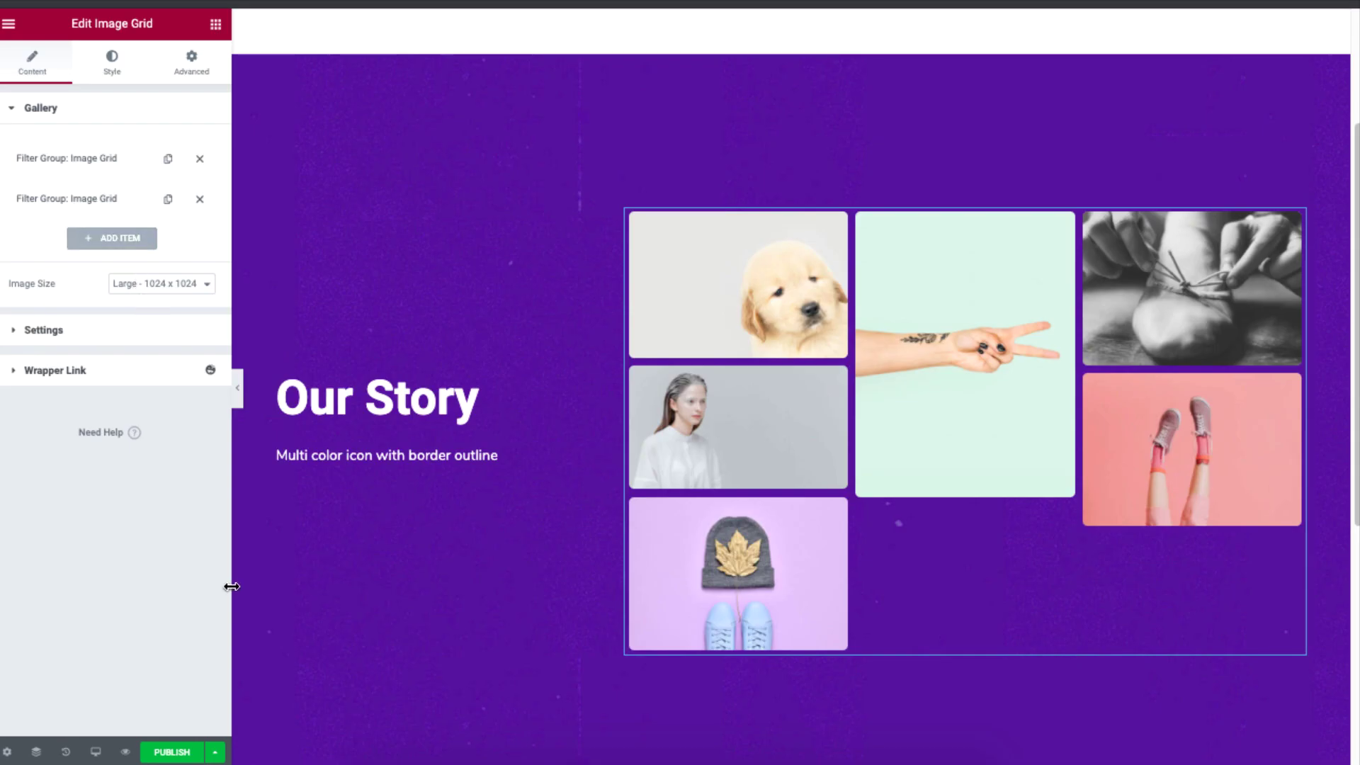